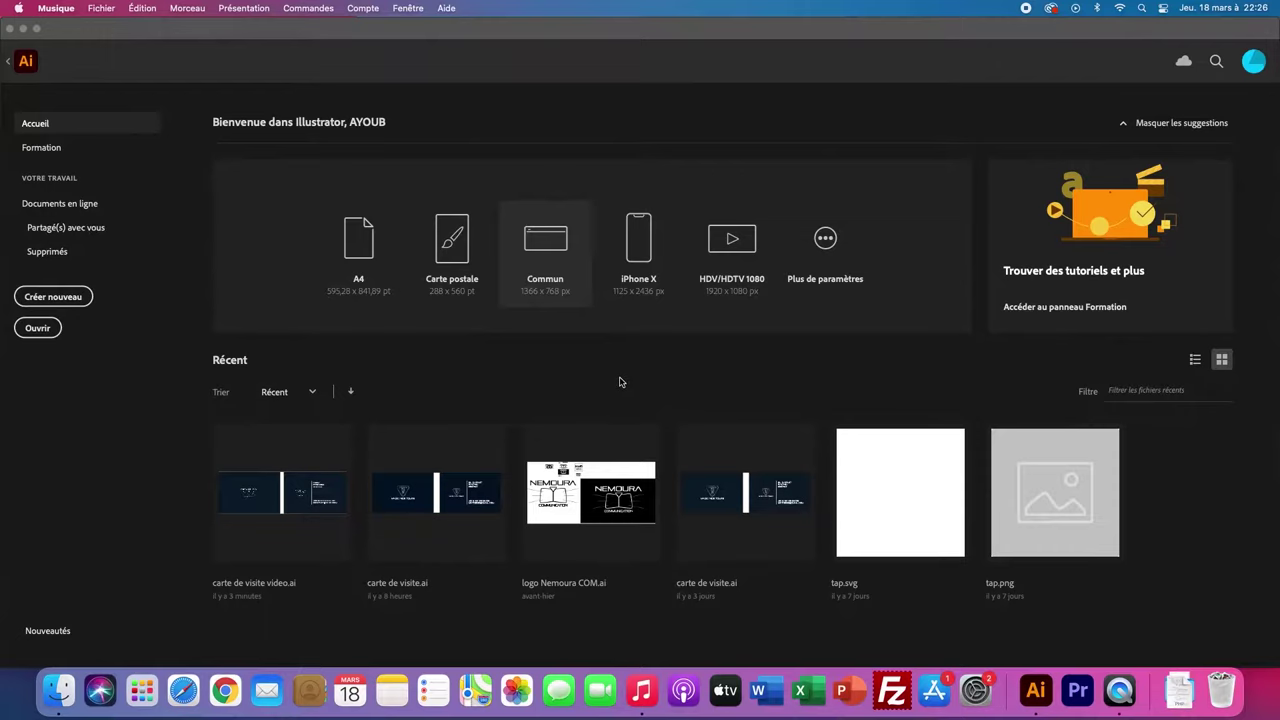
- Set up a new Impression-preset document measuring 85 mm wide by 54 mm high
left_click(76, 302)
left_click(78, 302)
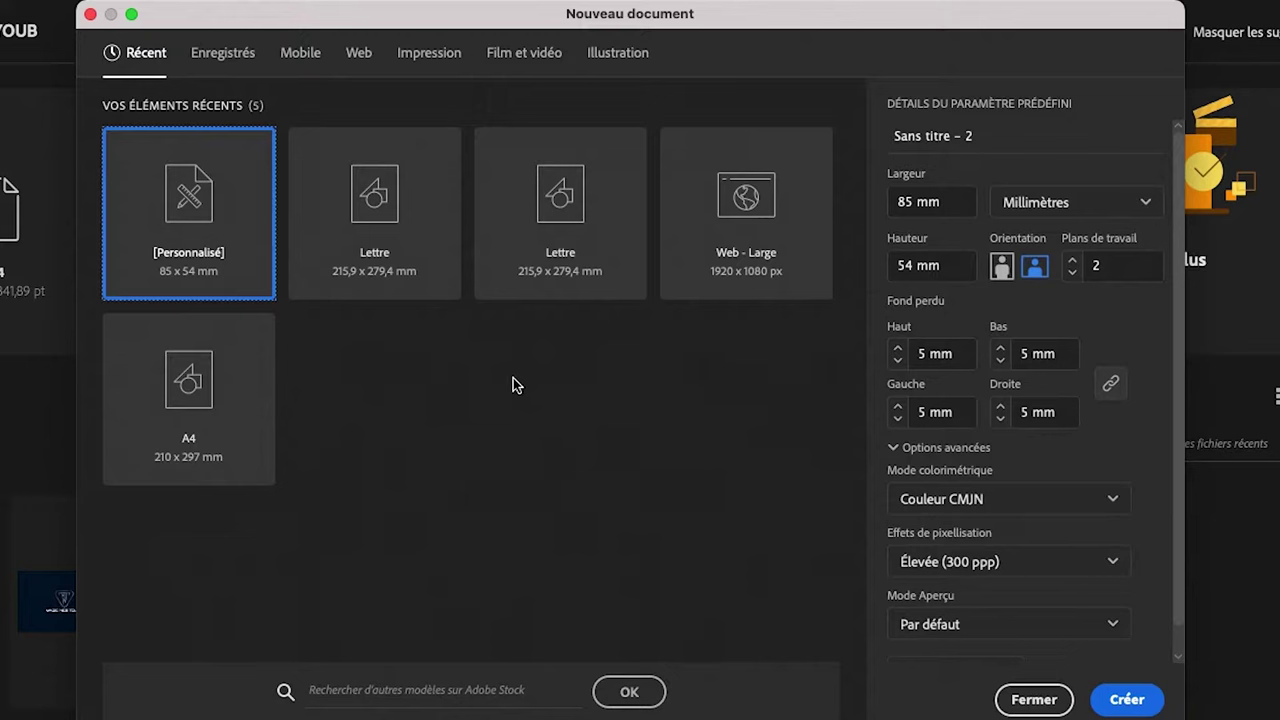
left_click(410, 60)
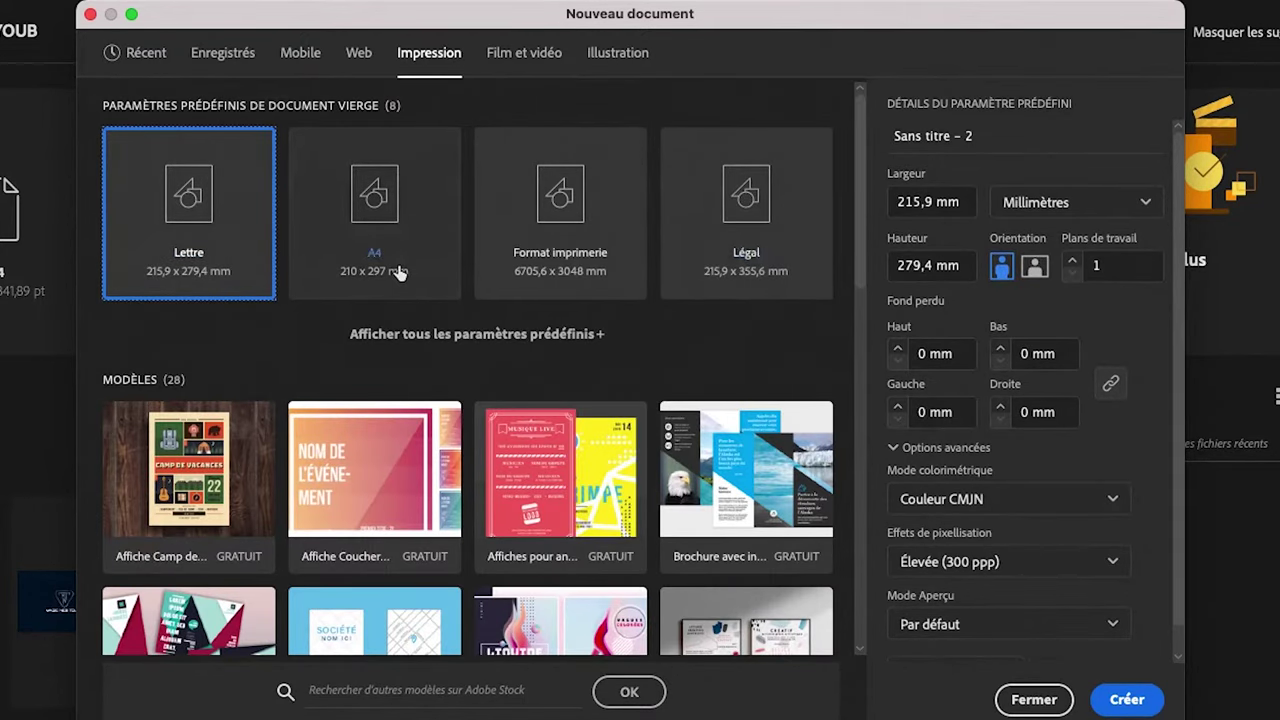
double_click(933, 203)
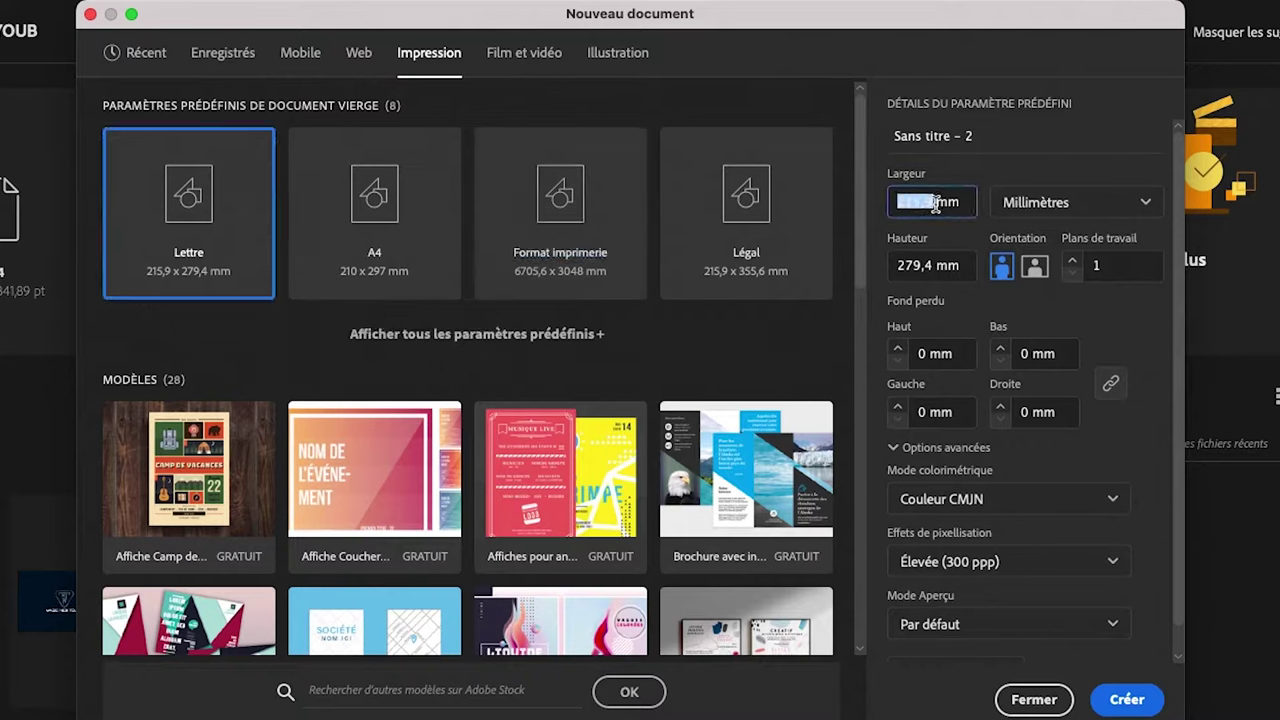
type("85")
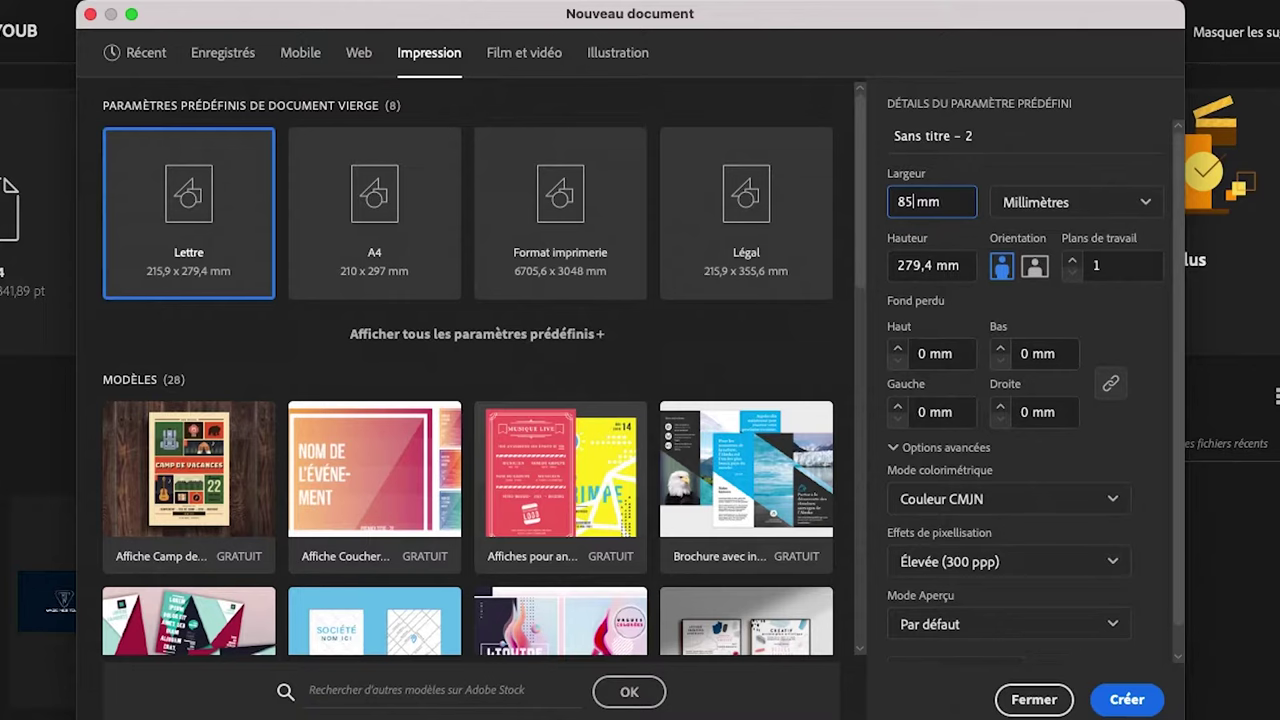
left_click(931, 268)
double_click(931, 268)
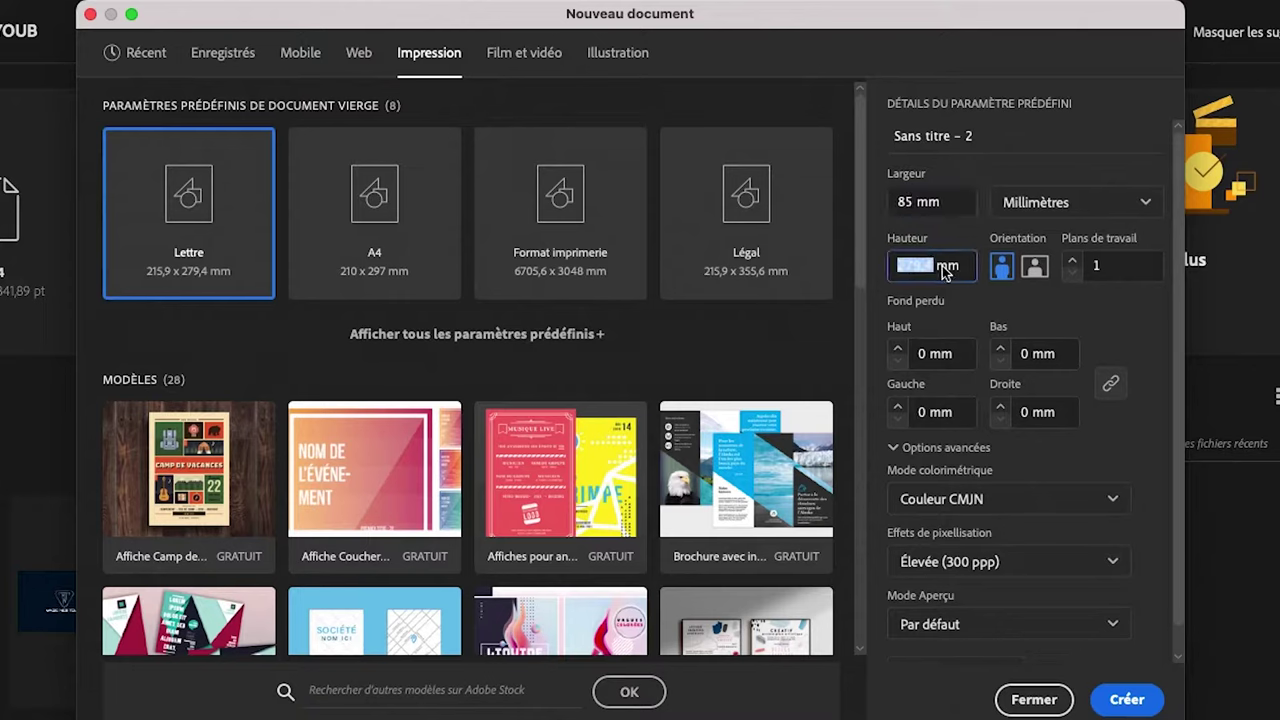
type("54")
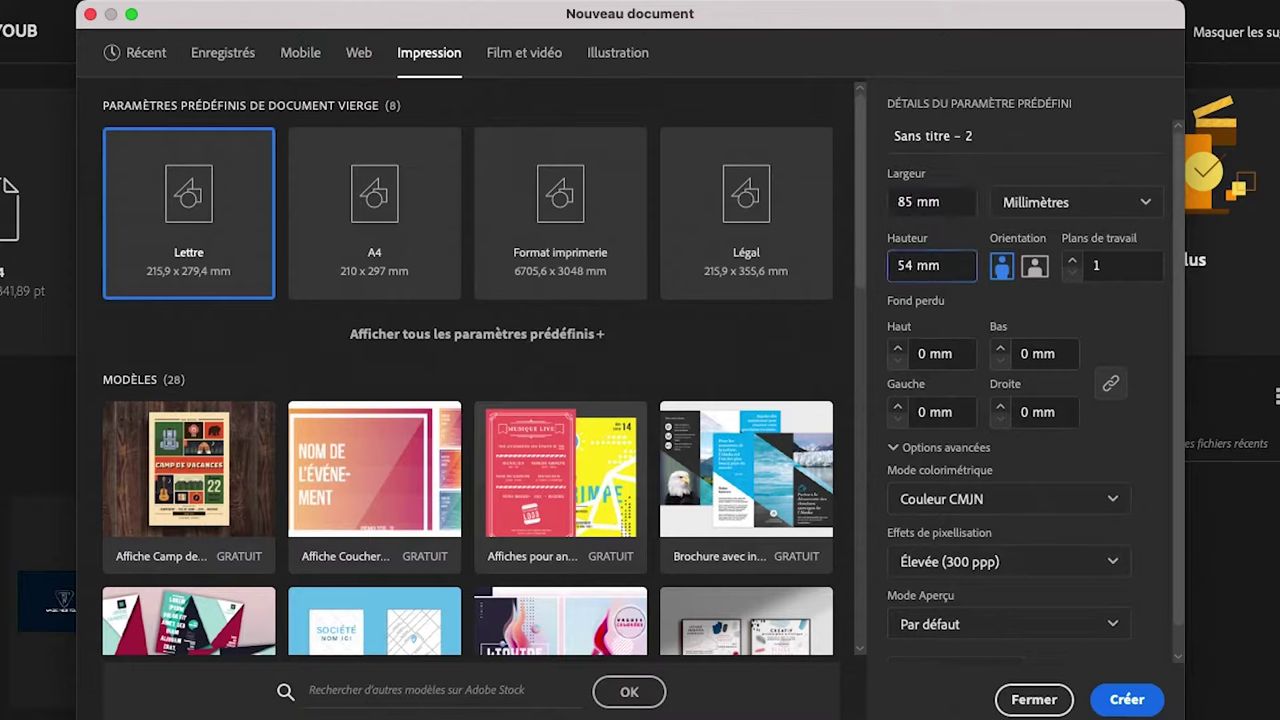
- Raise the bleed to 5 mm on every side
left_click(897, 350)
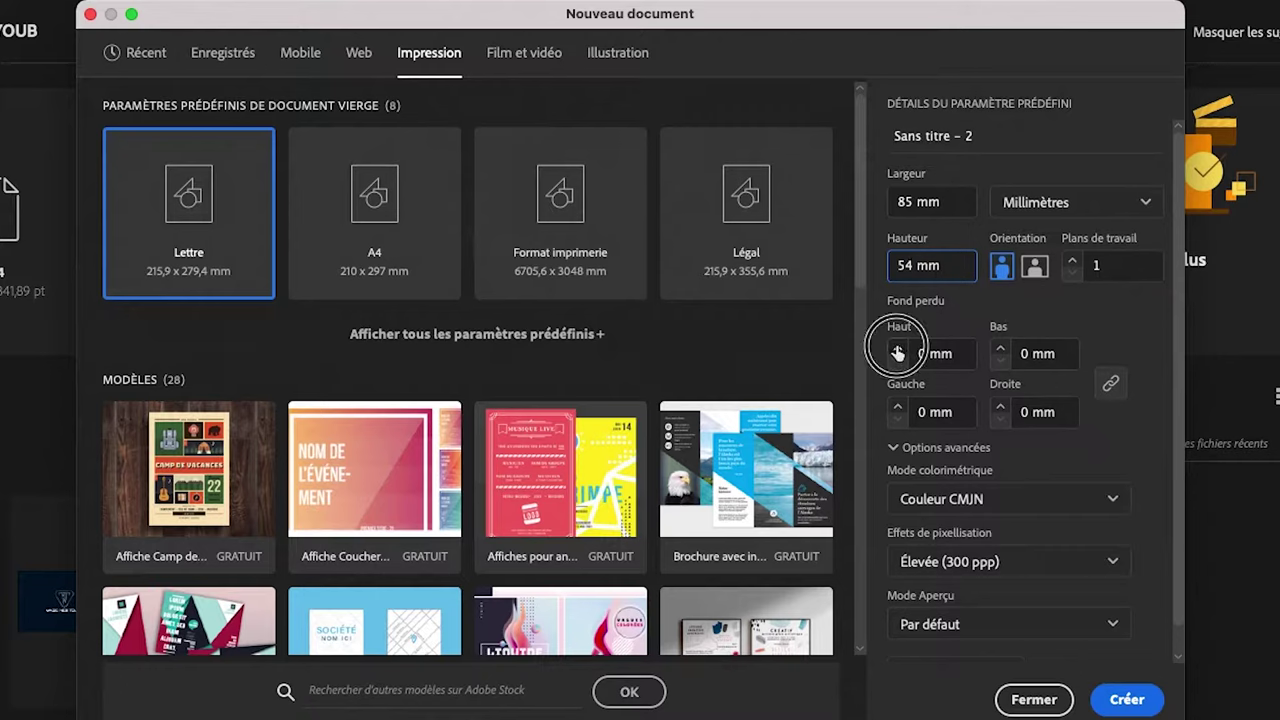
left_click(897, 349)
left_click(897, 349)
left_click(897, 349)
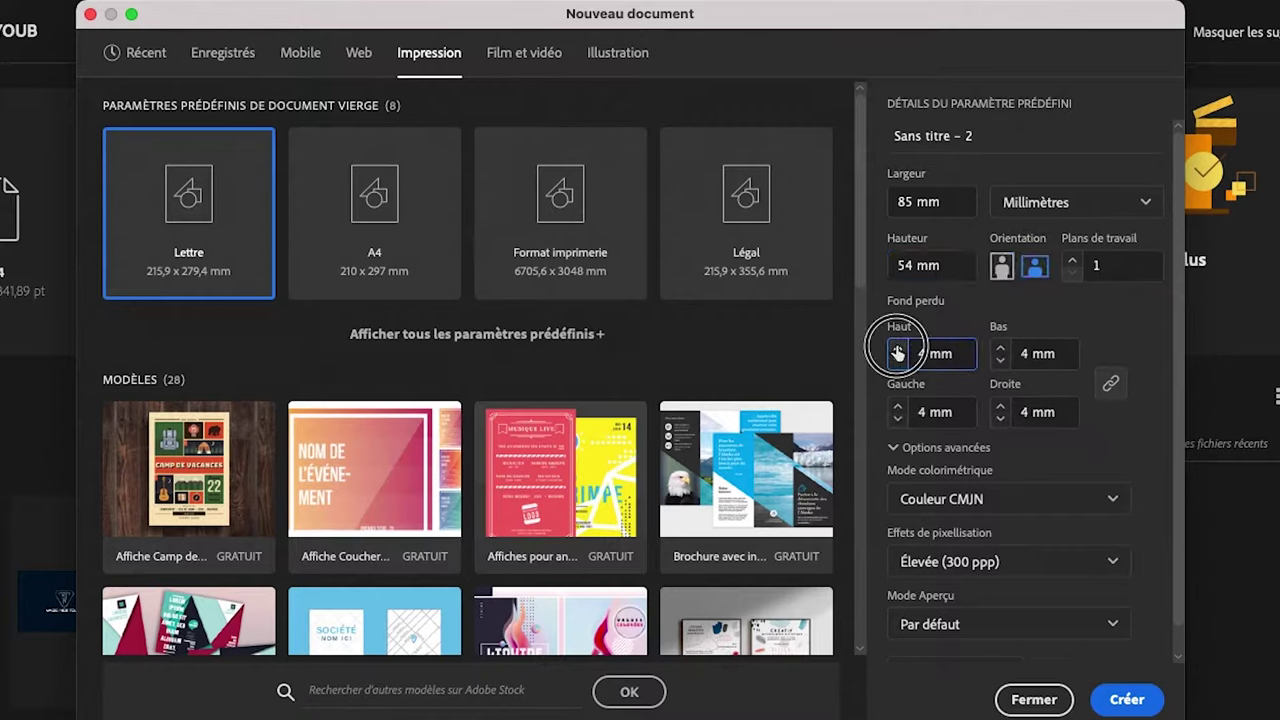
left_click(897, 349)
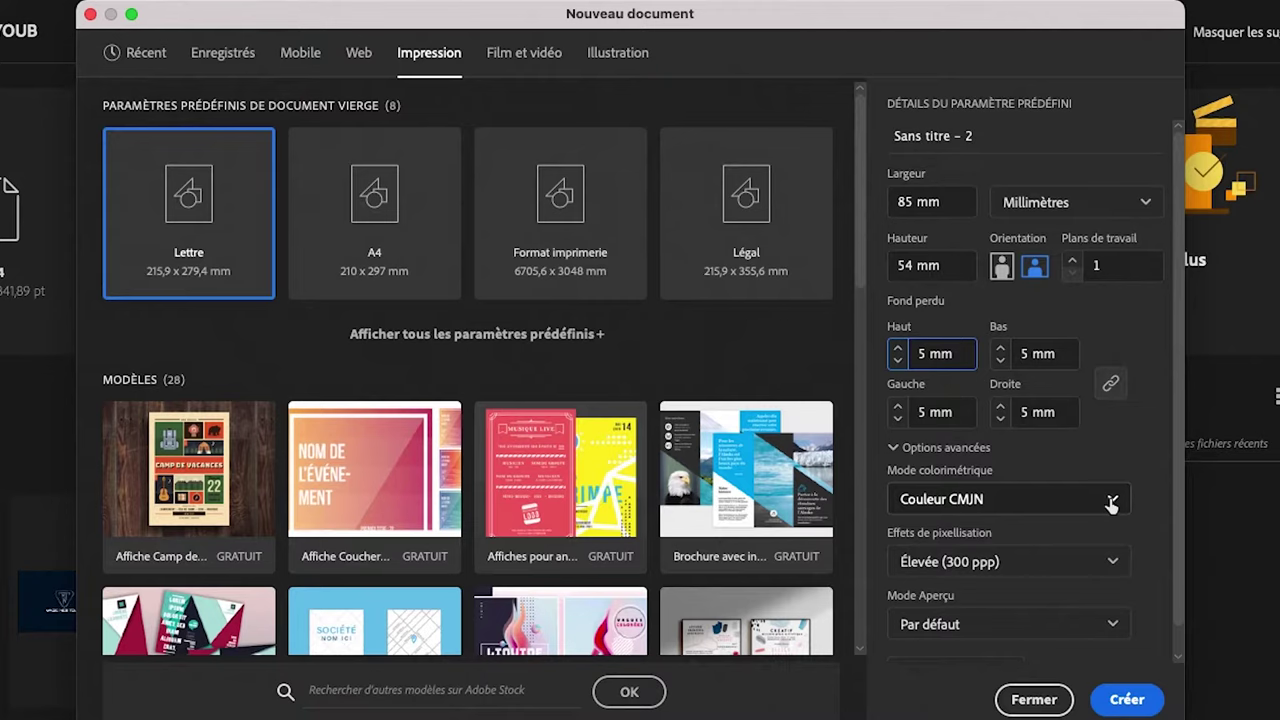
- Keep CMJN colour and Élevée (300 ppp) raster effects, and select the artboard count field
left_click(1110, 505)
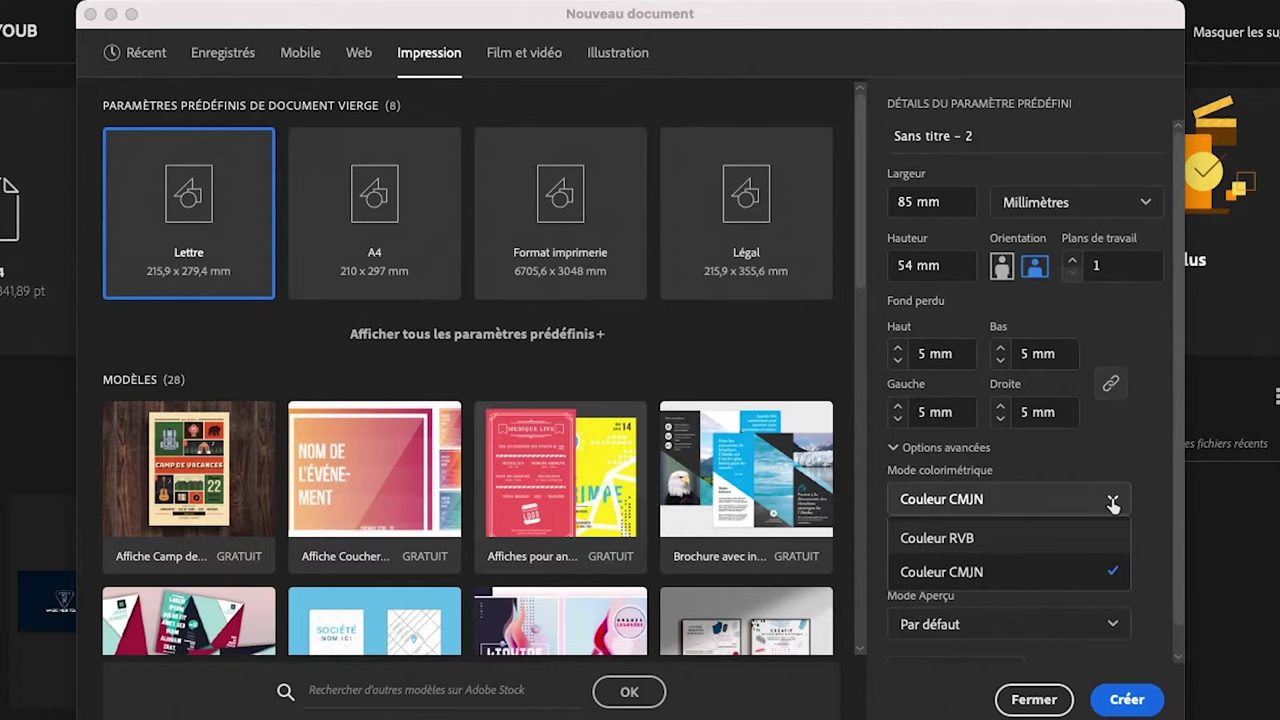
left_click(1113, 503)
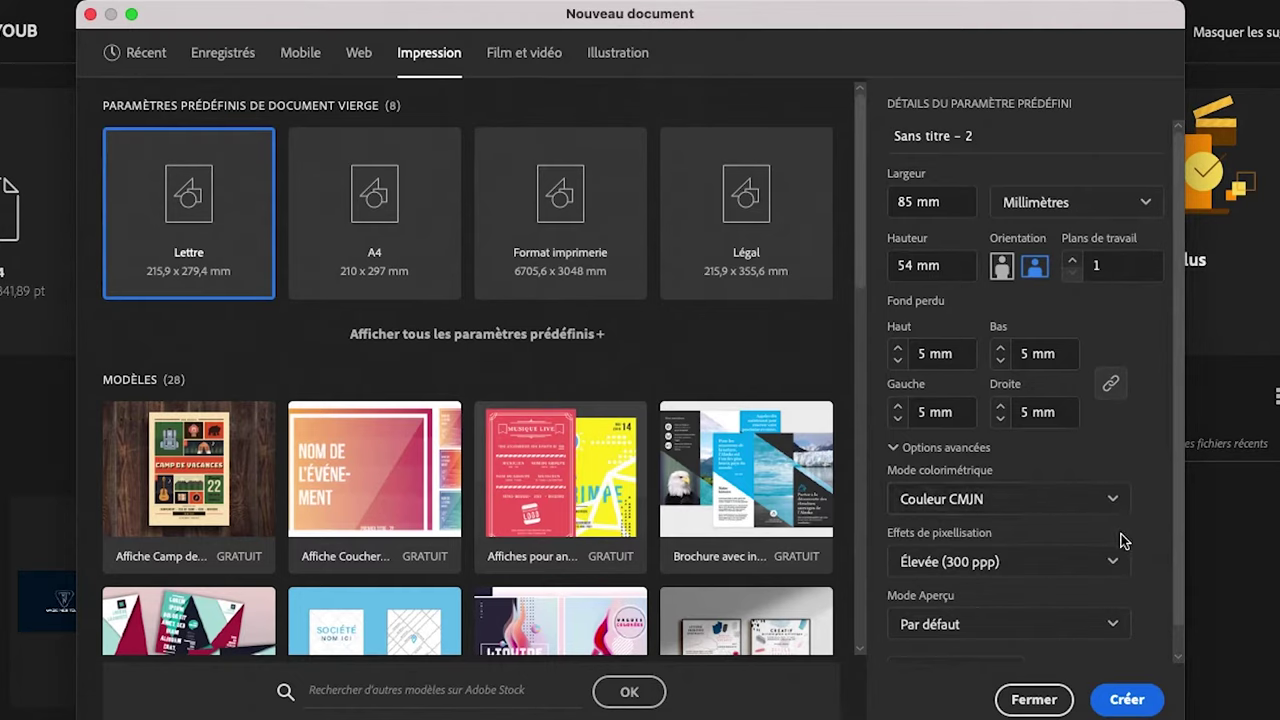
left_click(1112, 562)
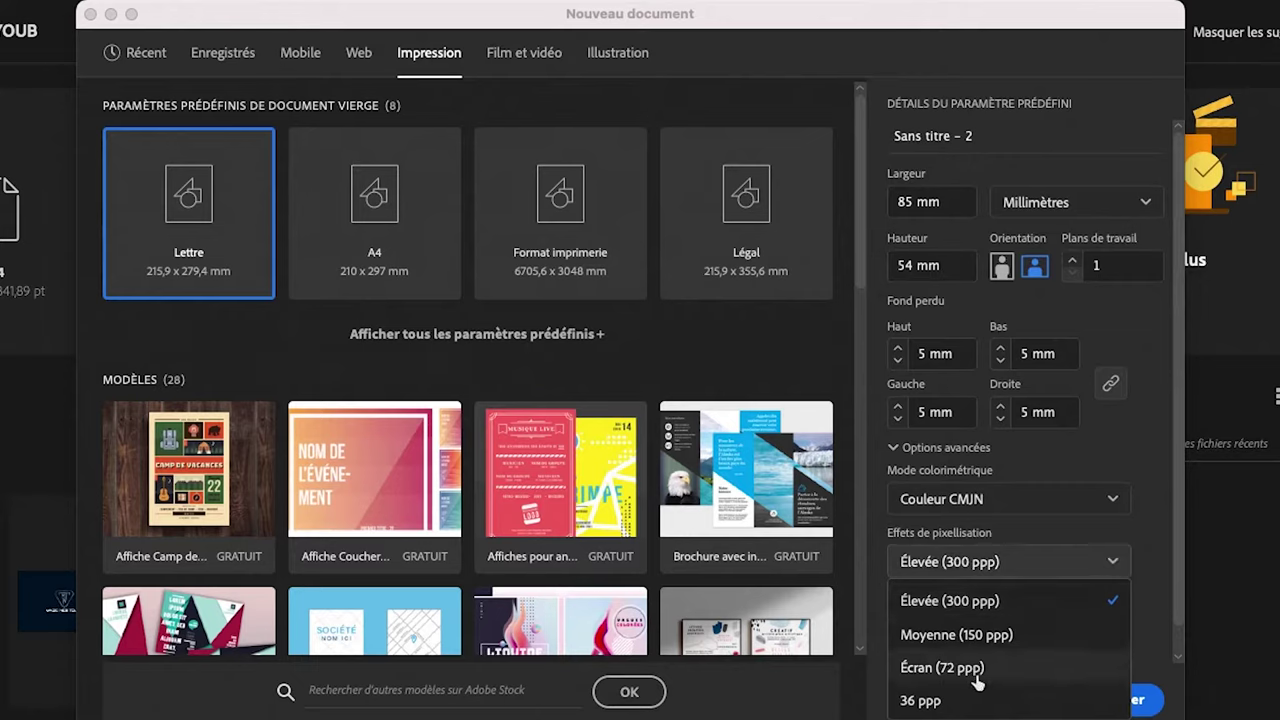
left_click(1128, 578)
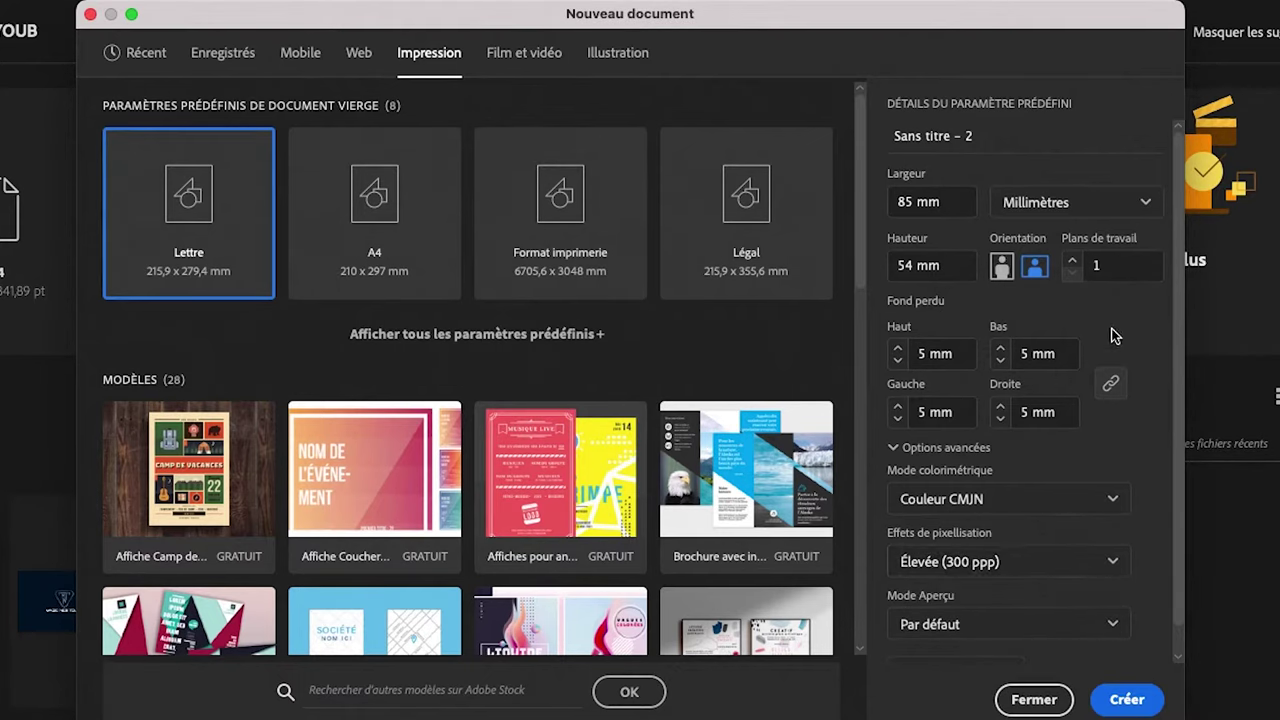
double_click(1105, 265)
- Create the document with 2 artboards and show the rulers
type("2")
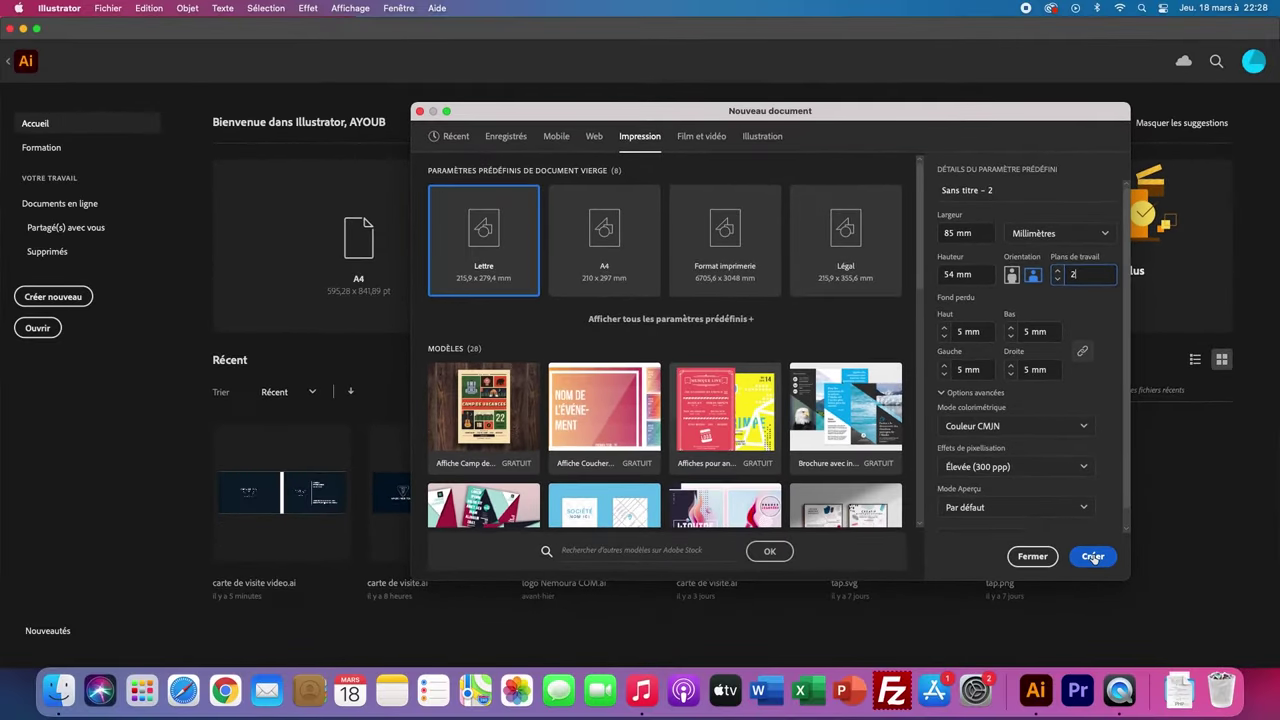
left_click(1093, 557)
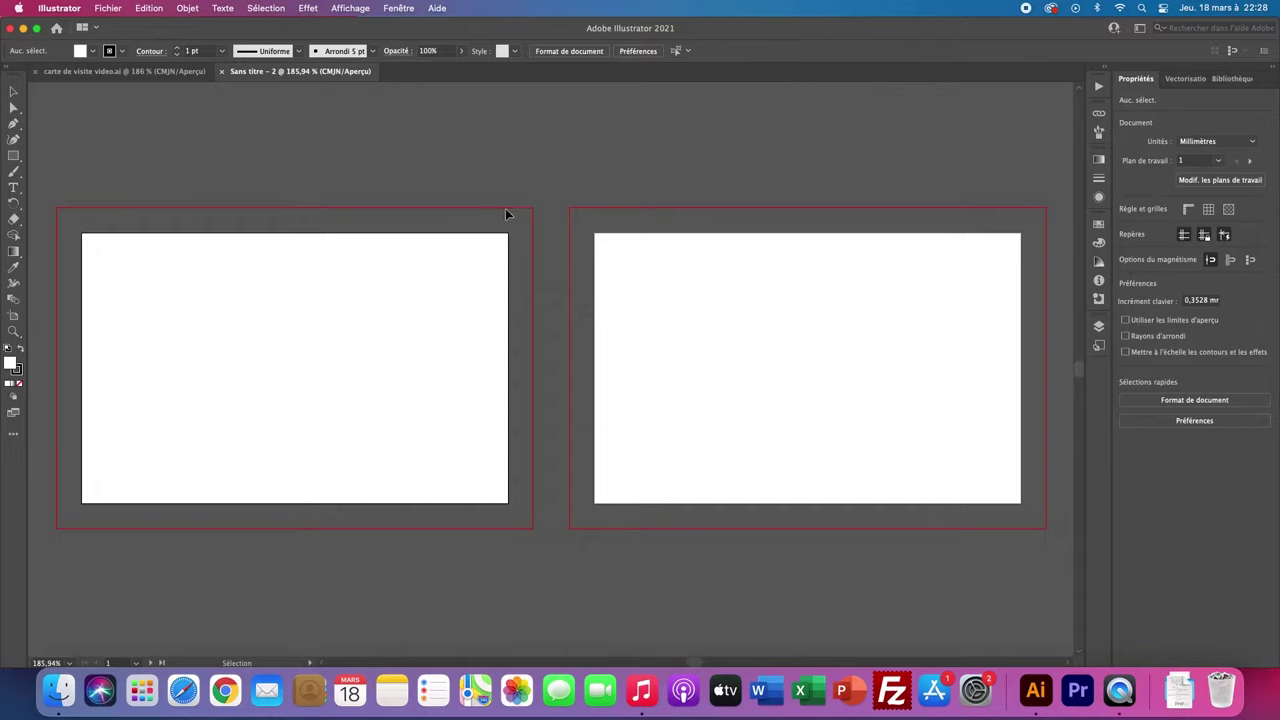
left_click(350, 8)
left_click(640, 498)
- Drag inset margin guides onto both artboards, then switch to carte de visite video.ai
left_click_drag(294, 87, 294, 262)
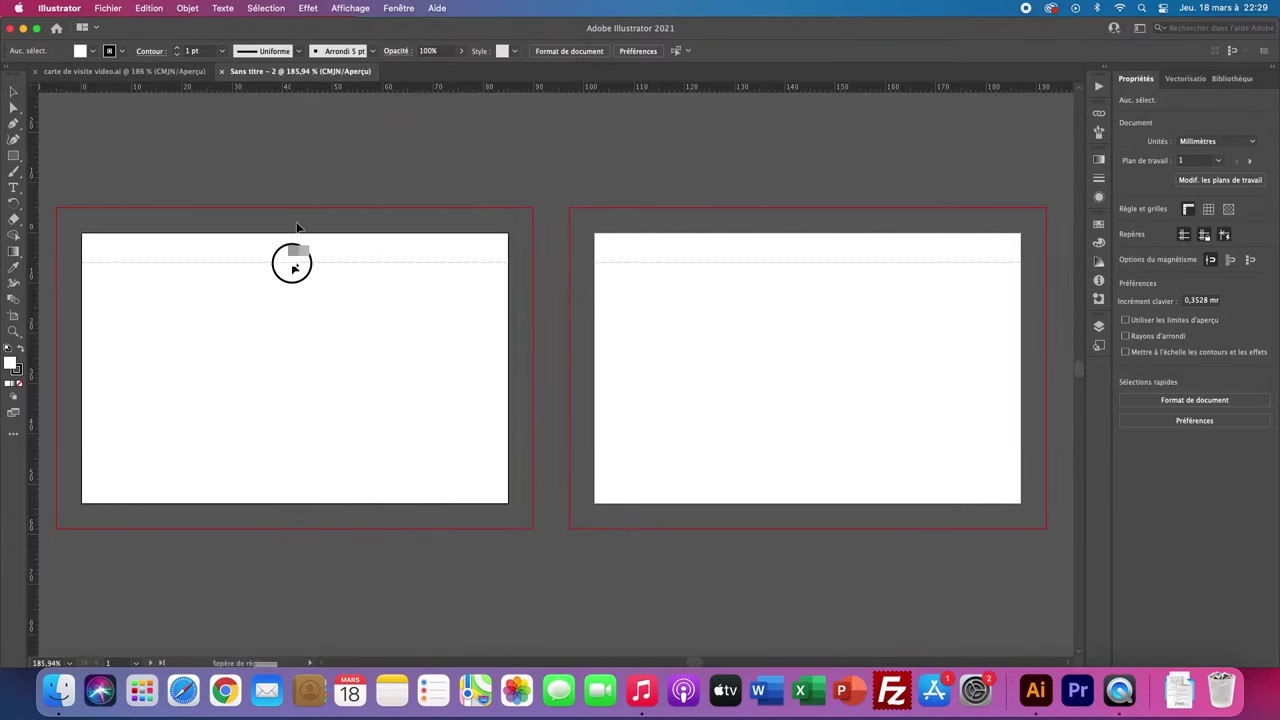
left_click_drag(270, 87, 254, 478)
left_click_drag(110, 138, 107, 140)
left_click_drag(32, 260, 484, 280)
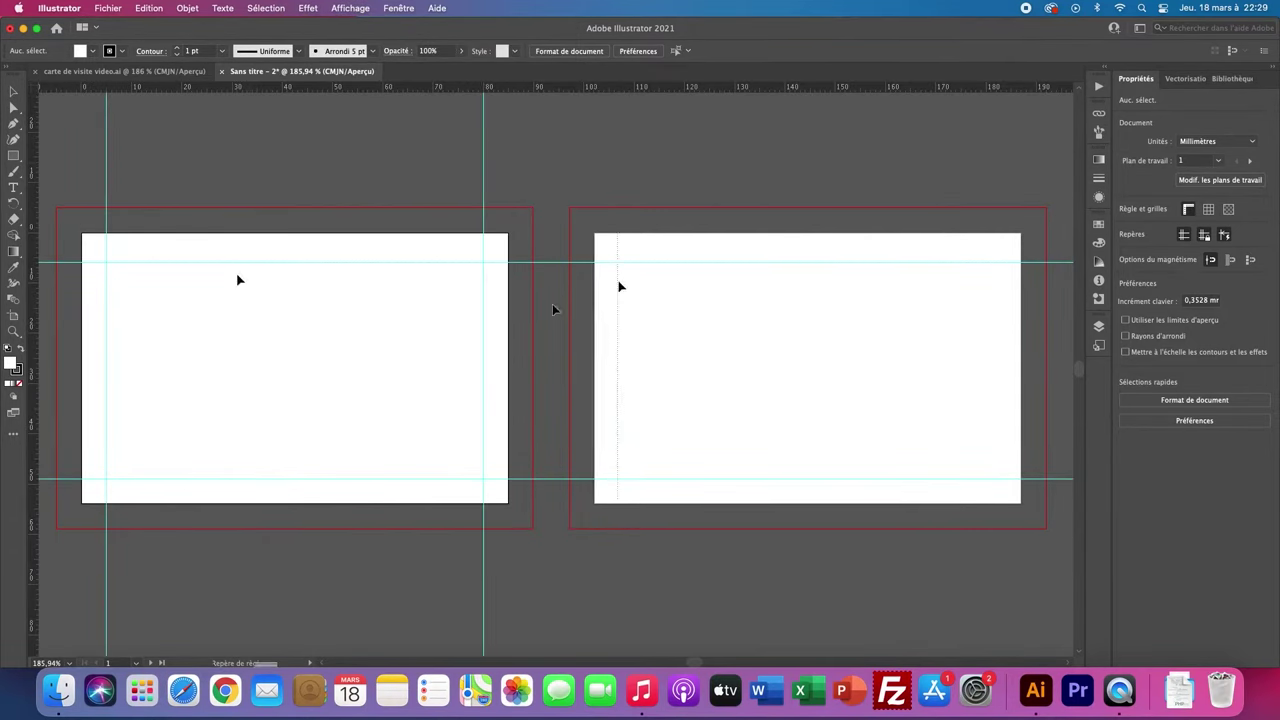
left_click_drag(32, 260, 618, 283)
left_click_drag(32, 300, 997, 371)
left_click(184, 79)
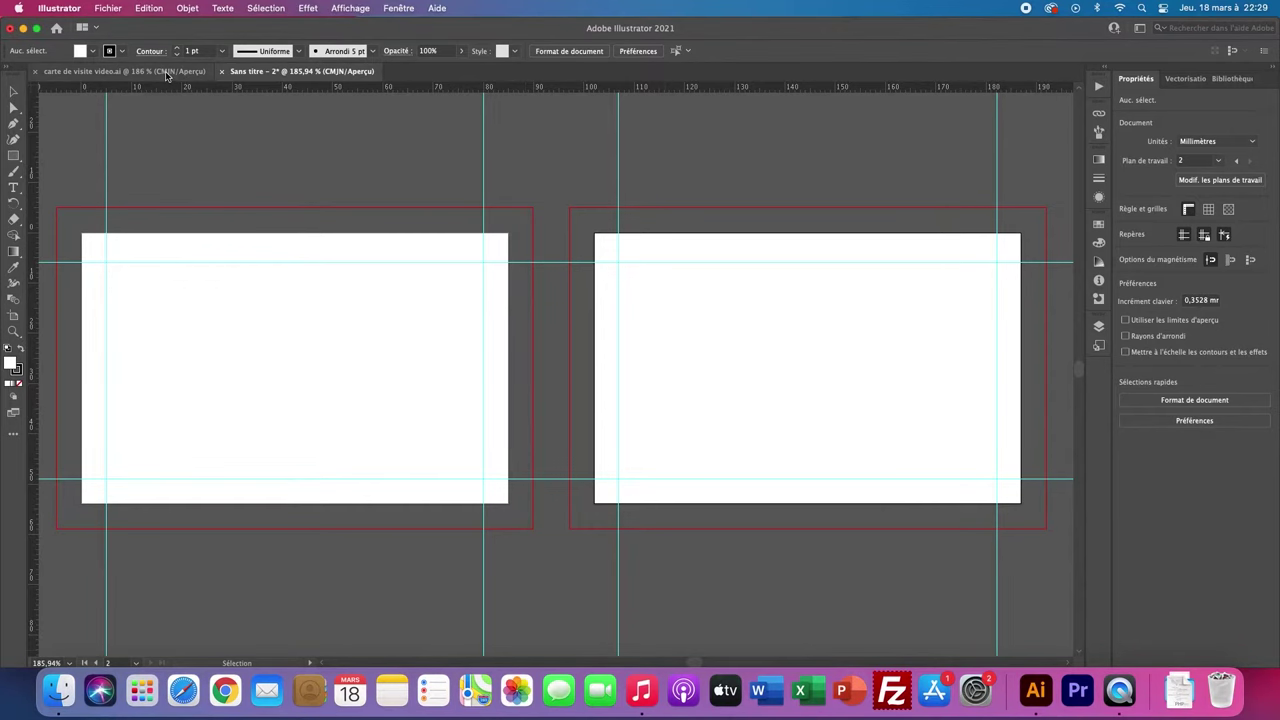
left_click(167, 72)
- Embed the linked NEMOURA logo image with default options
left_click(321, 388)
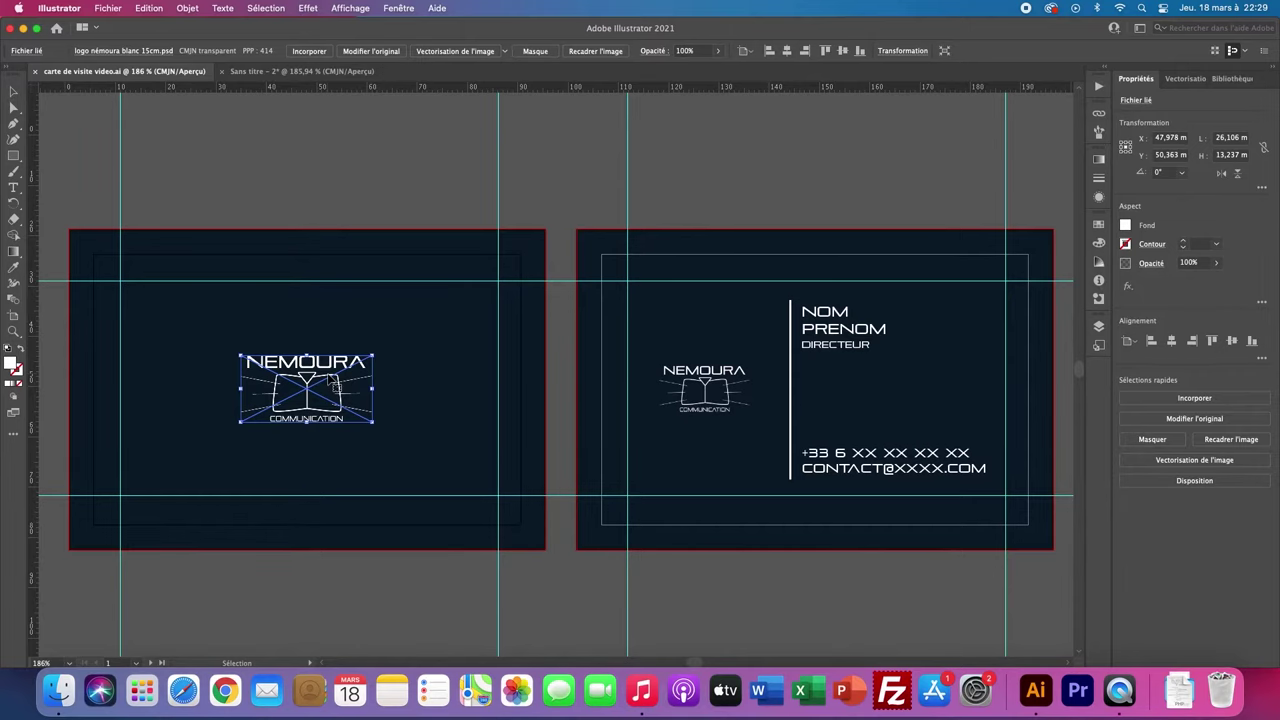
scroll(333, 385, "down", 1)
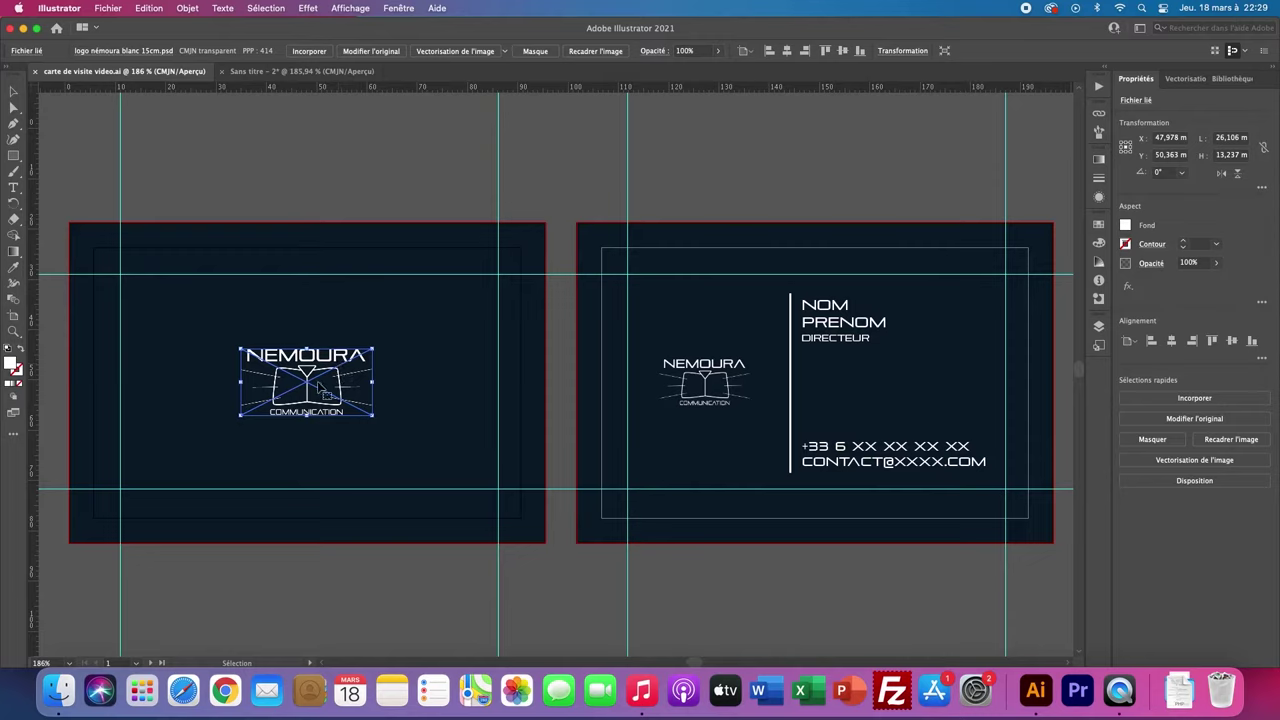
left_click(309, 51)
left_click(792, 499)
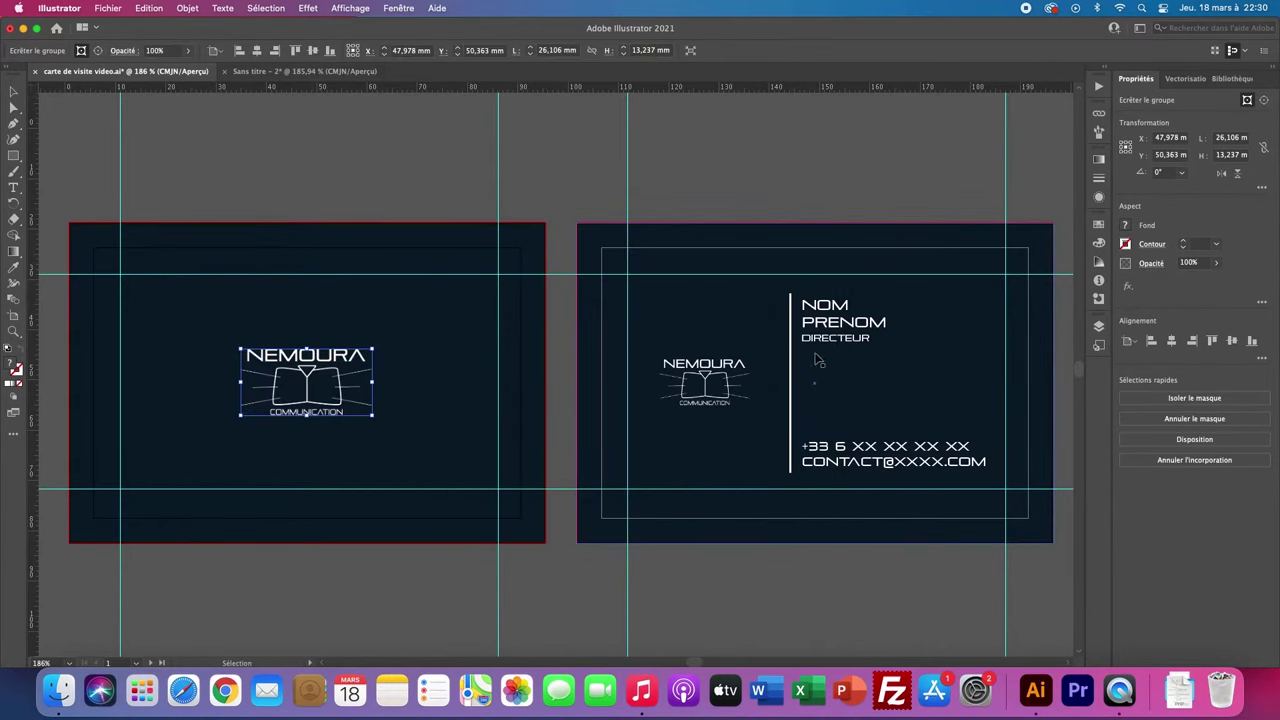
- Vectorise the name/title and phone/e-mail text blocks on the card back
double_click(834, 326)
right_click(834, 328)
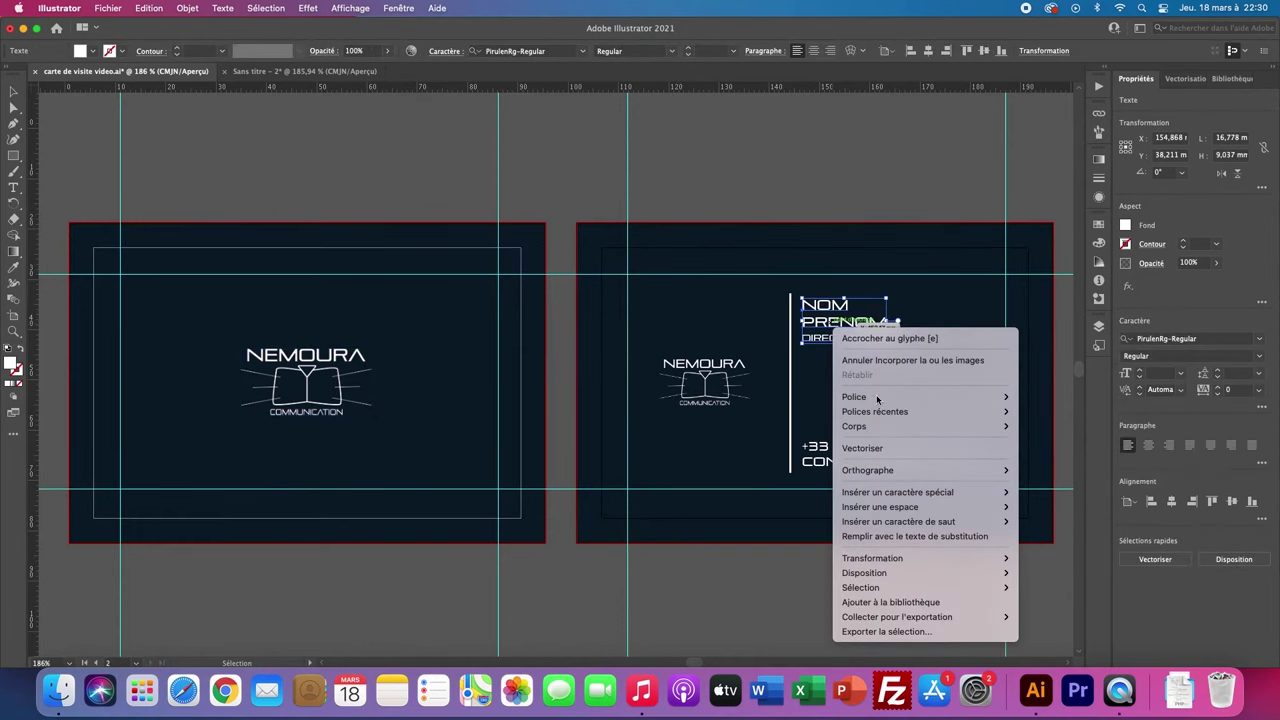
left_click(862, 448)
left_click(845, 455)
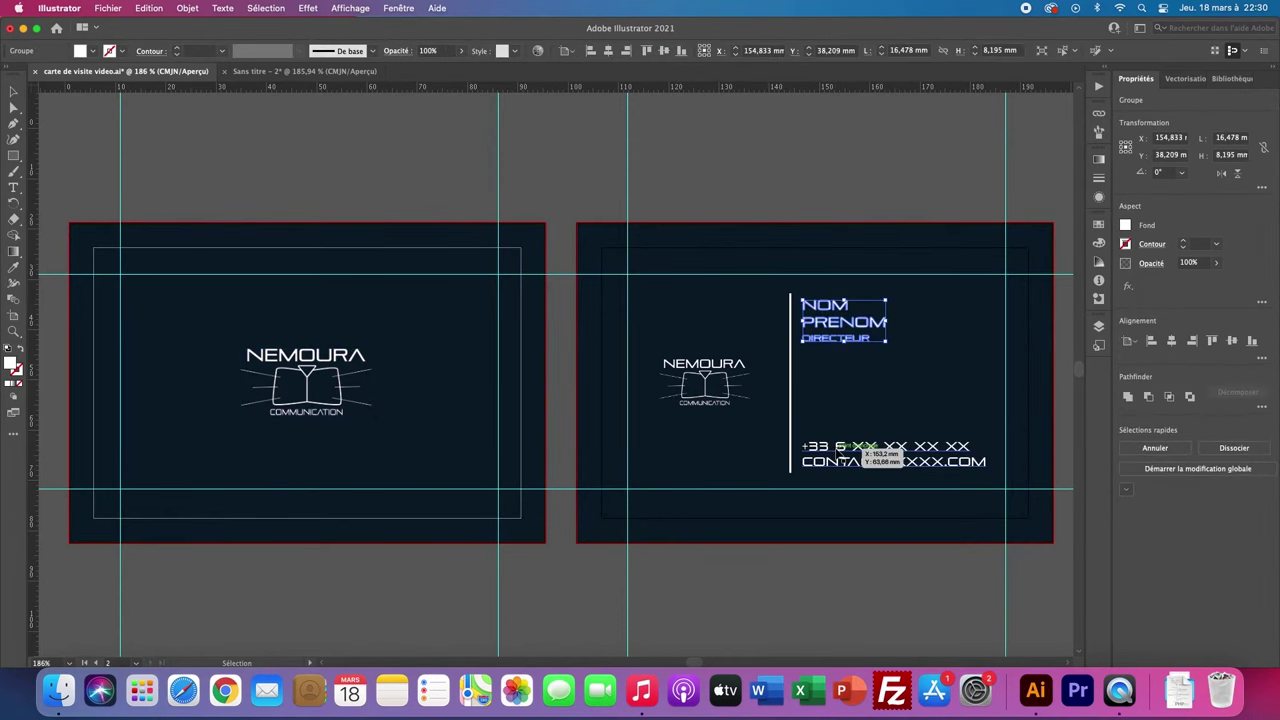
right_click(838, 455)
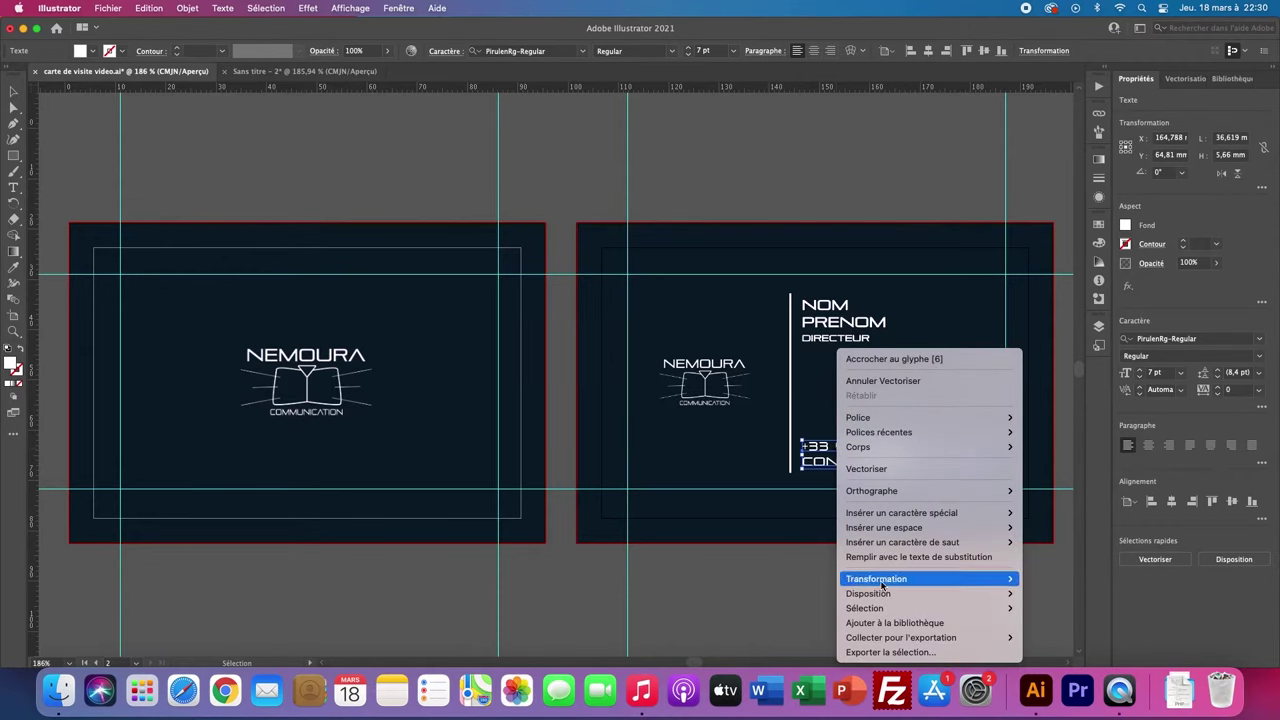
left_click(880, 469)
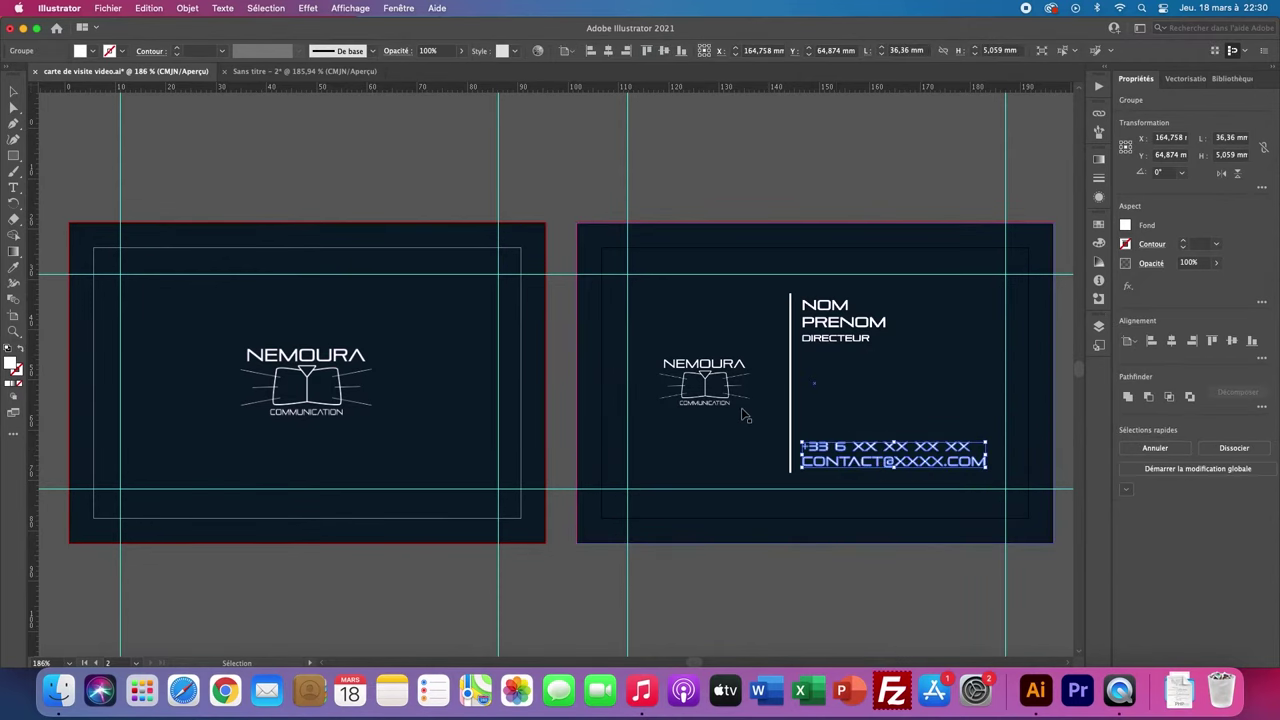
left_click(564, 344)
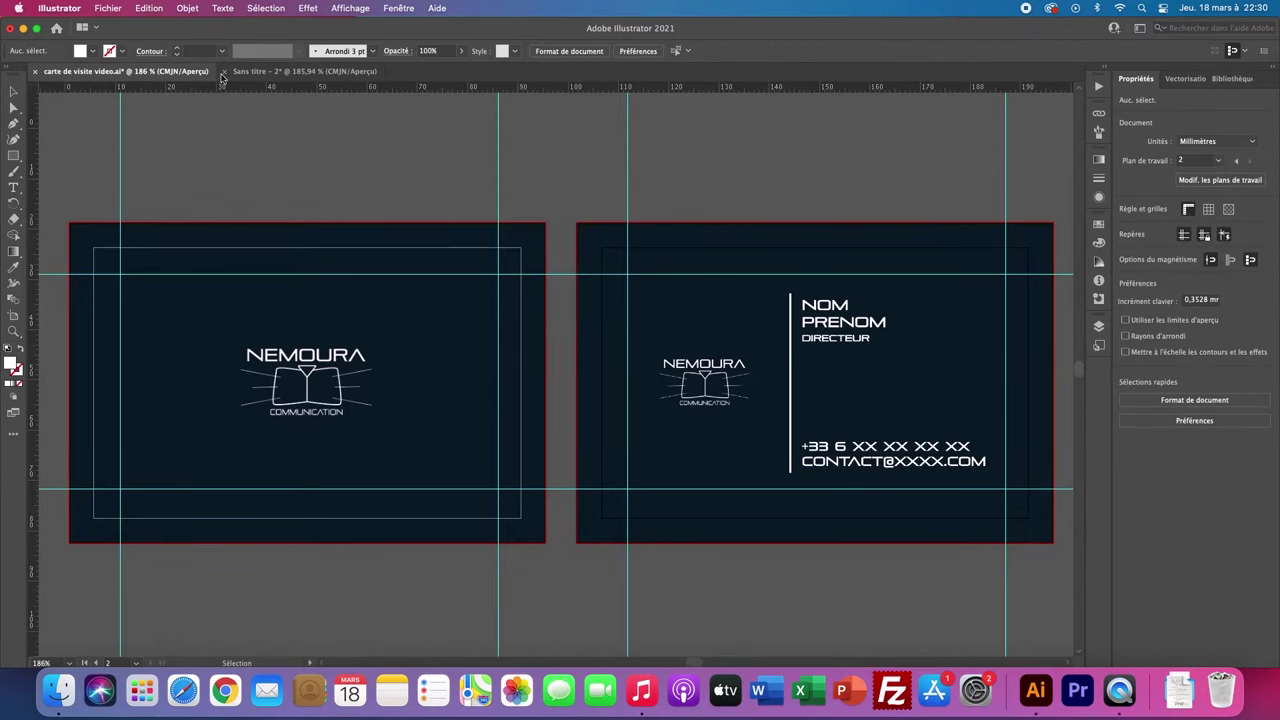
- Save the card as carte de visite video in Adobe PDF format
left_click(110, 8)
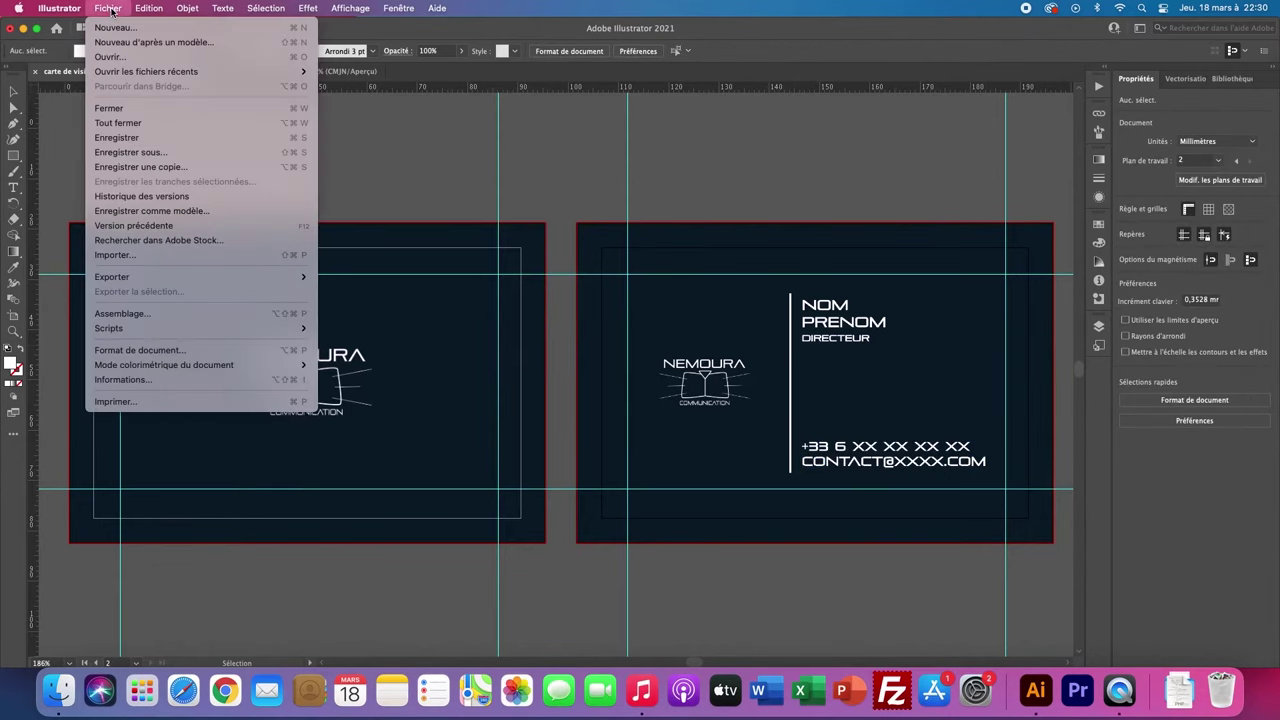
left_click(140, 152)
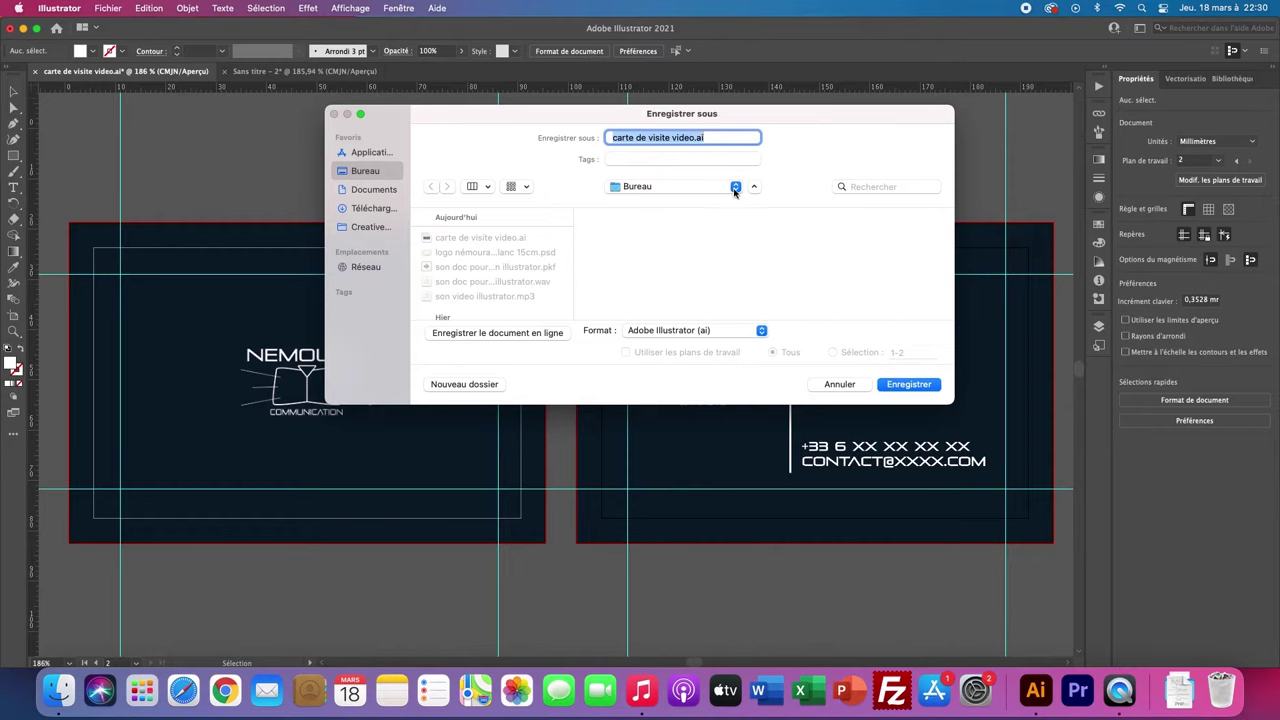
left_click(761, 333)
left_click(664, 376)
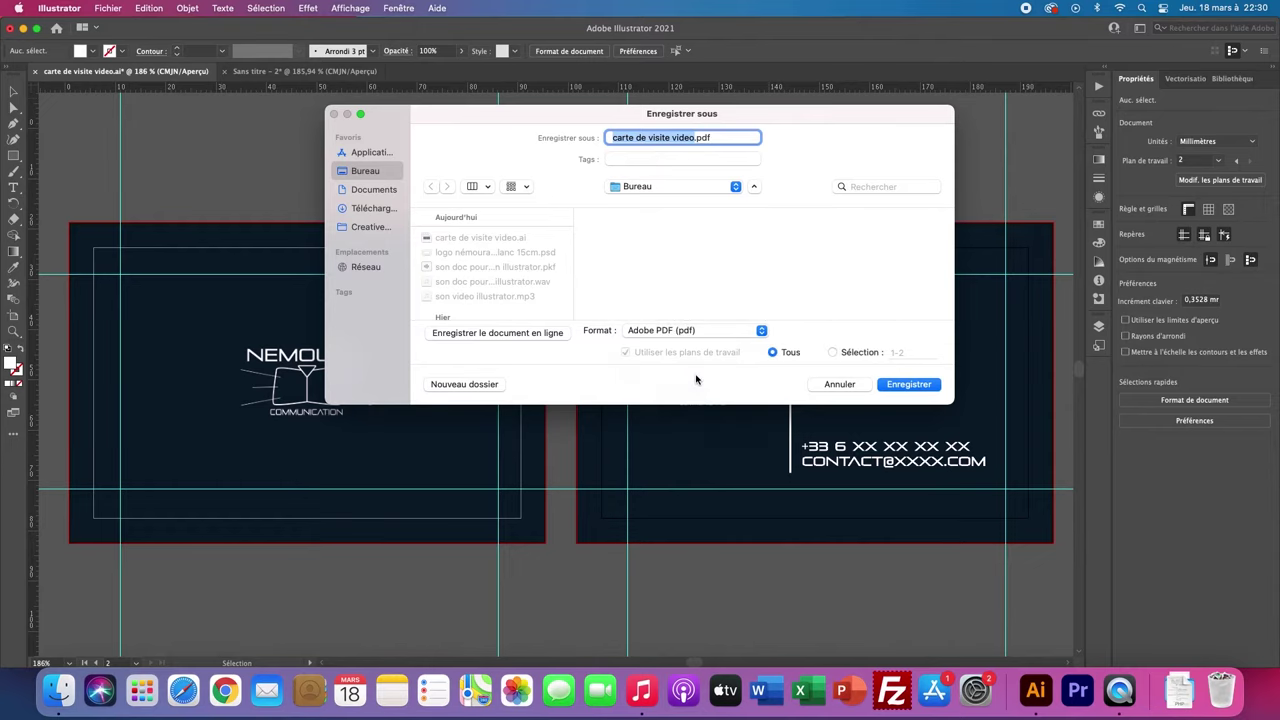
left_click(921, 386)
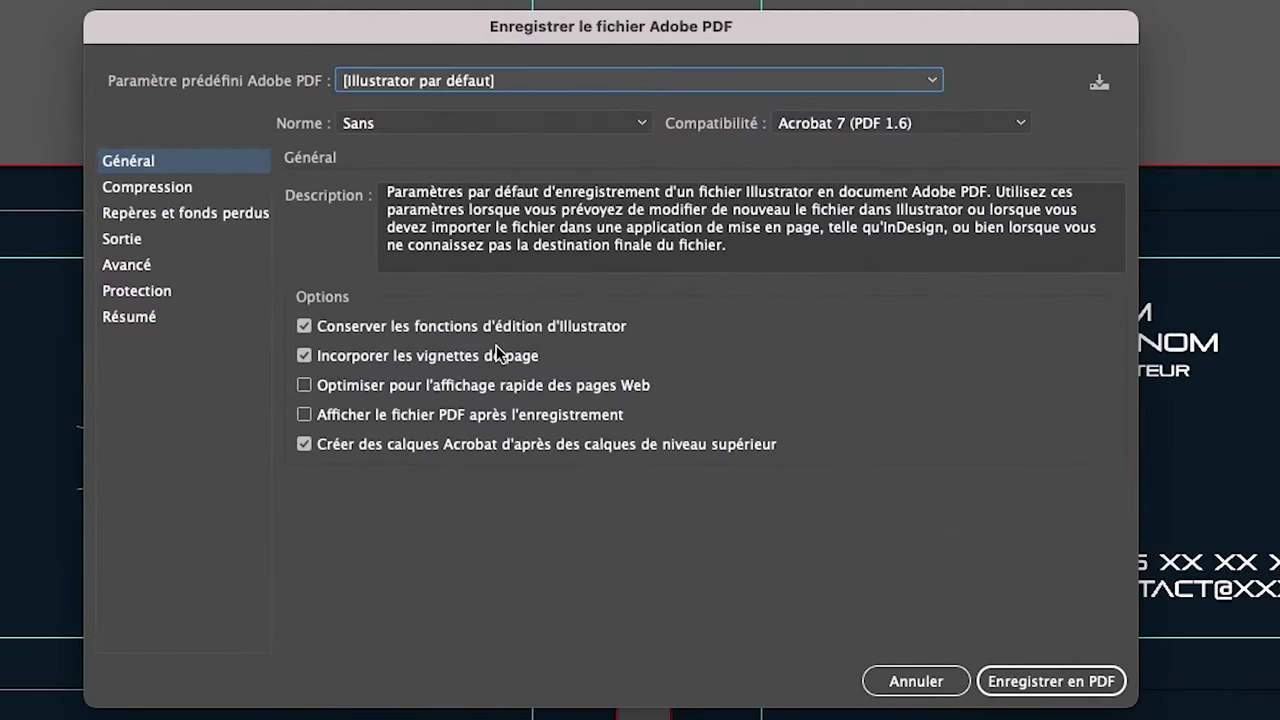
- Write the PDF using [Qualité optimale], crop marks, document bleed and unchanged CMYK output
left_click(582, 88)
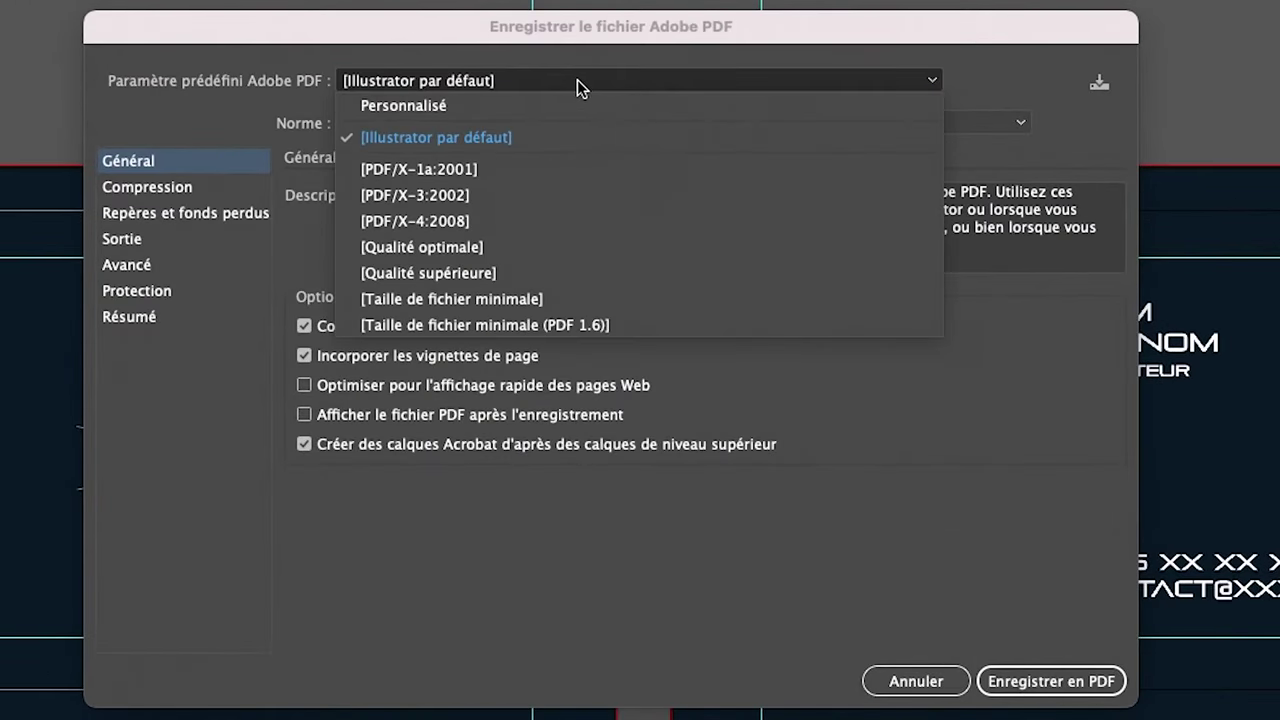
left_click(460, 257)
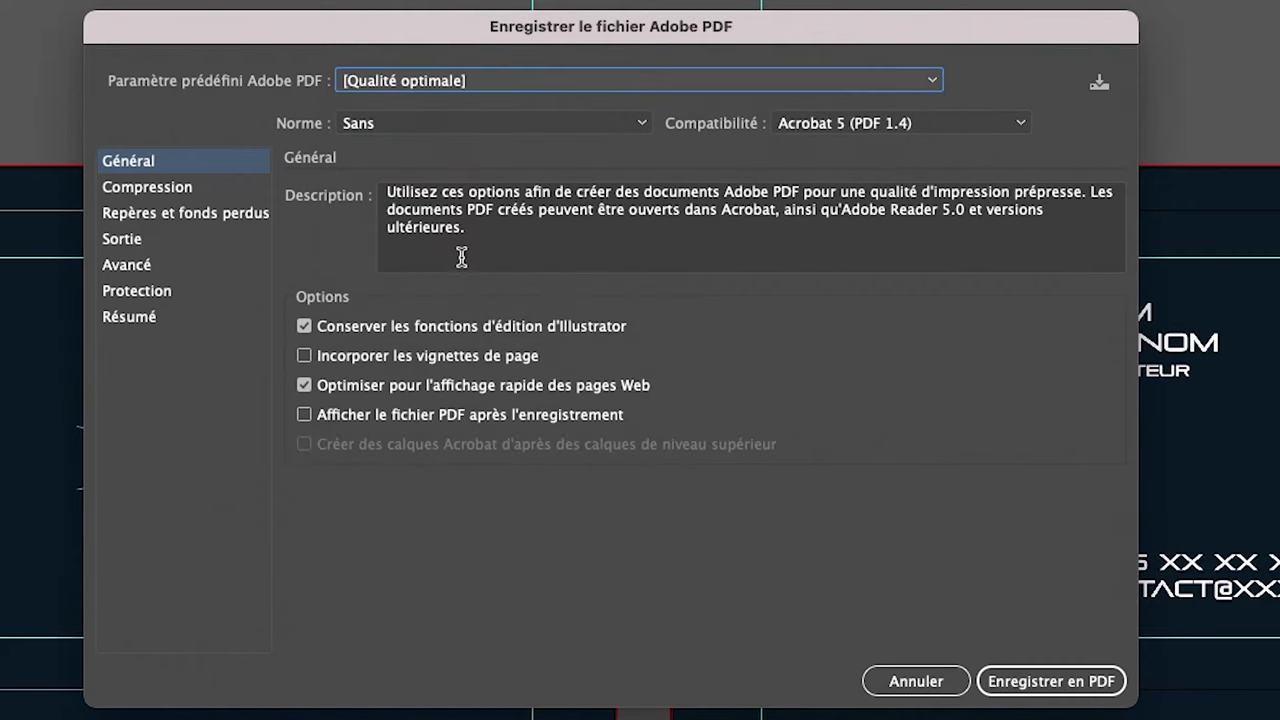
left_click(141, 221)
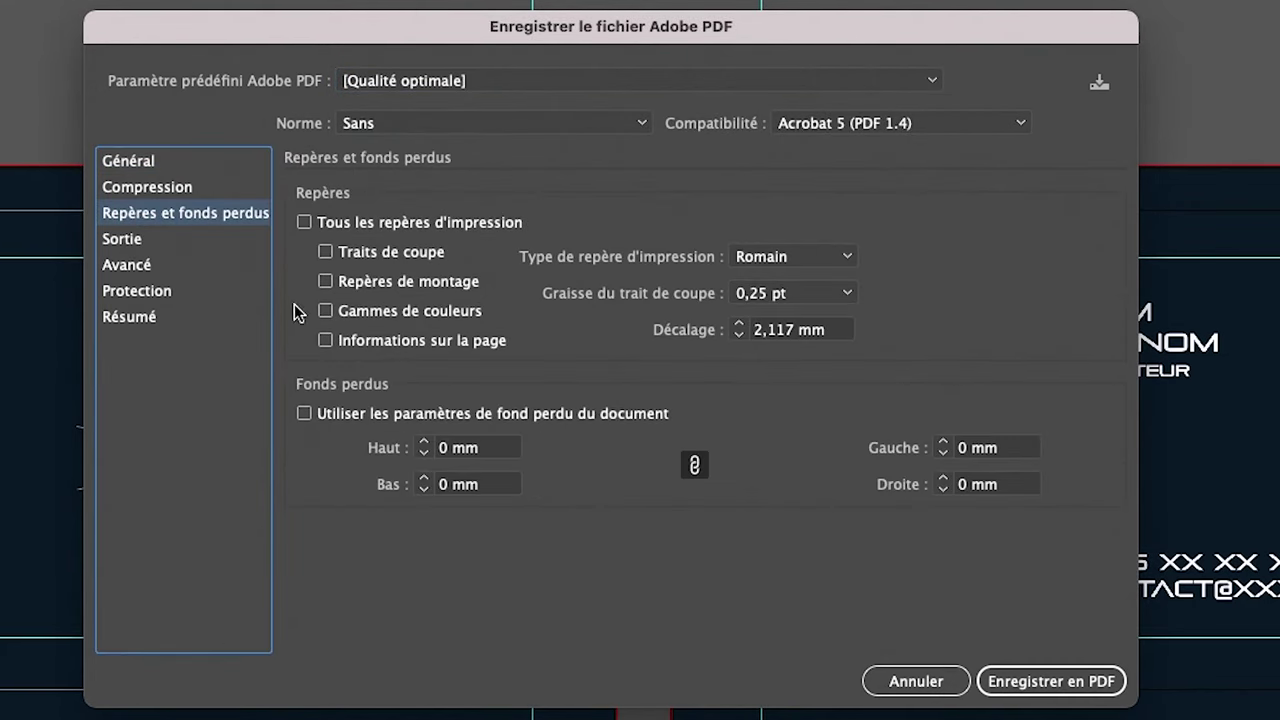
left_click(325, 252)
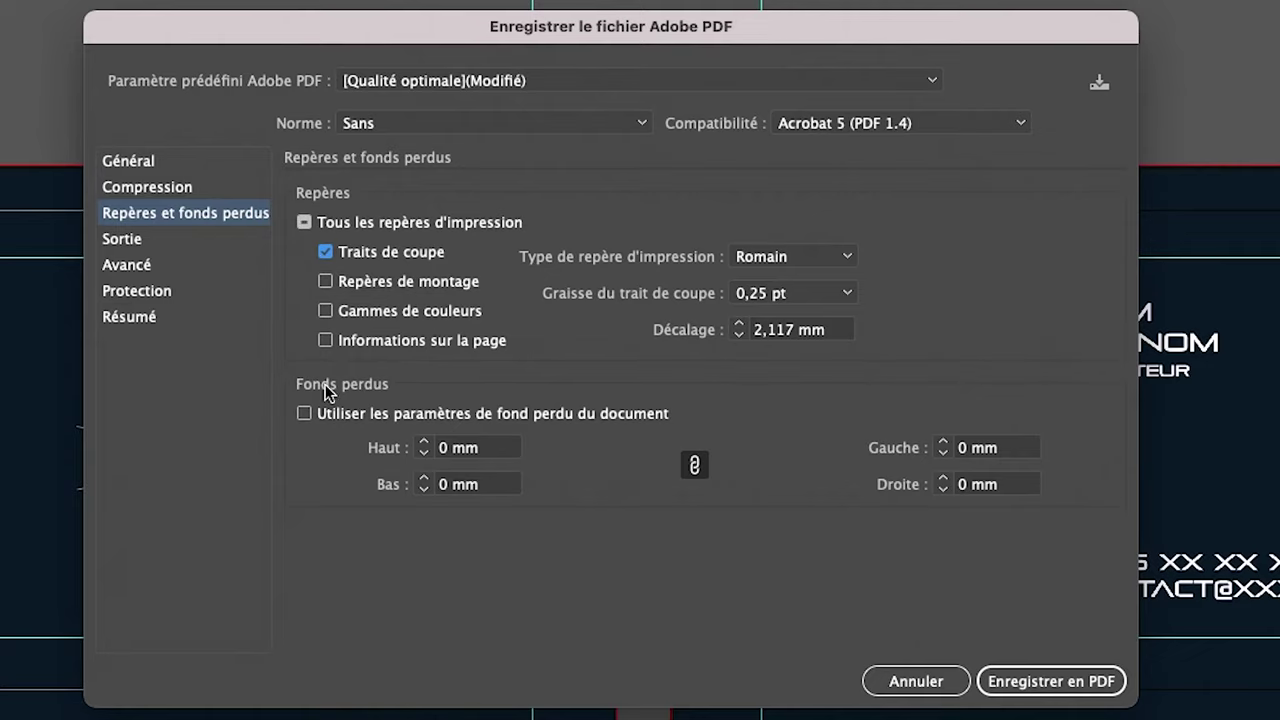
left_click(304, 414)
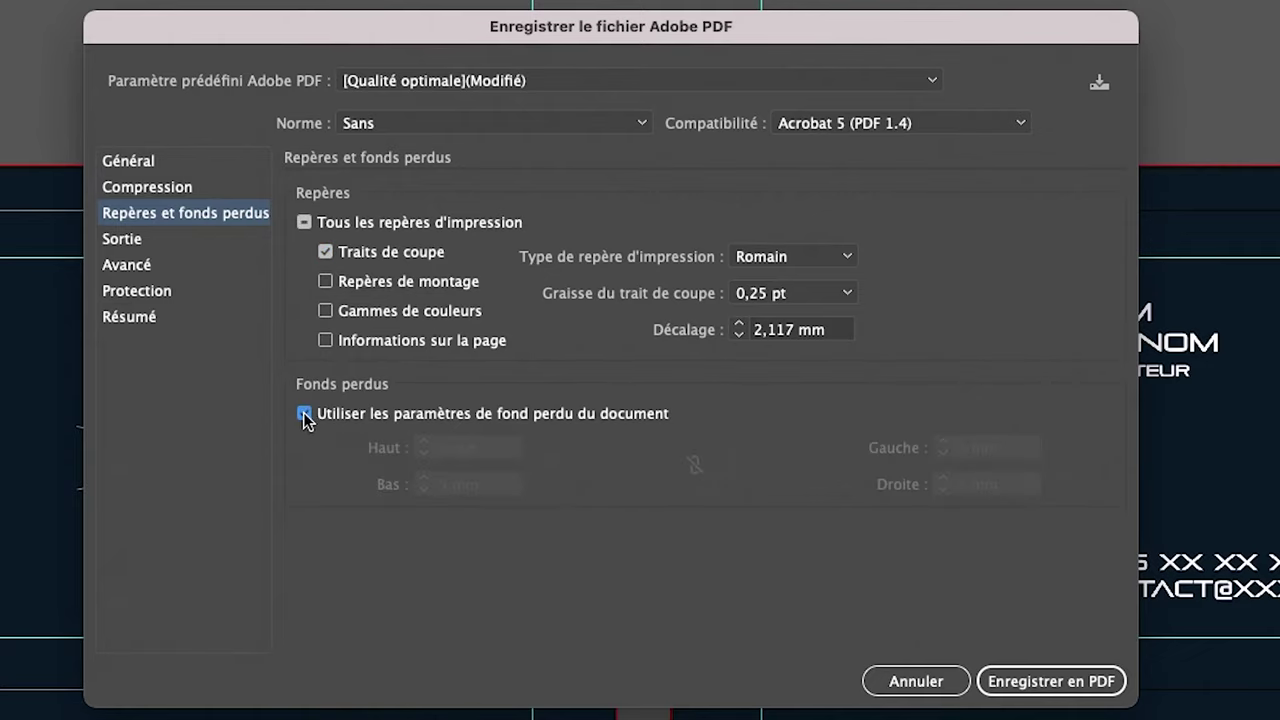
left_click(129, 246)
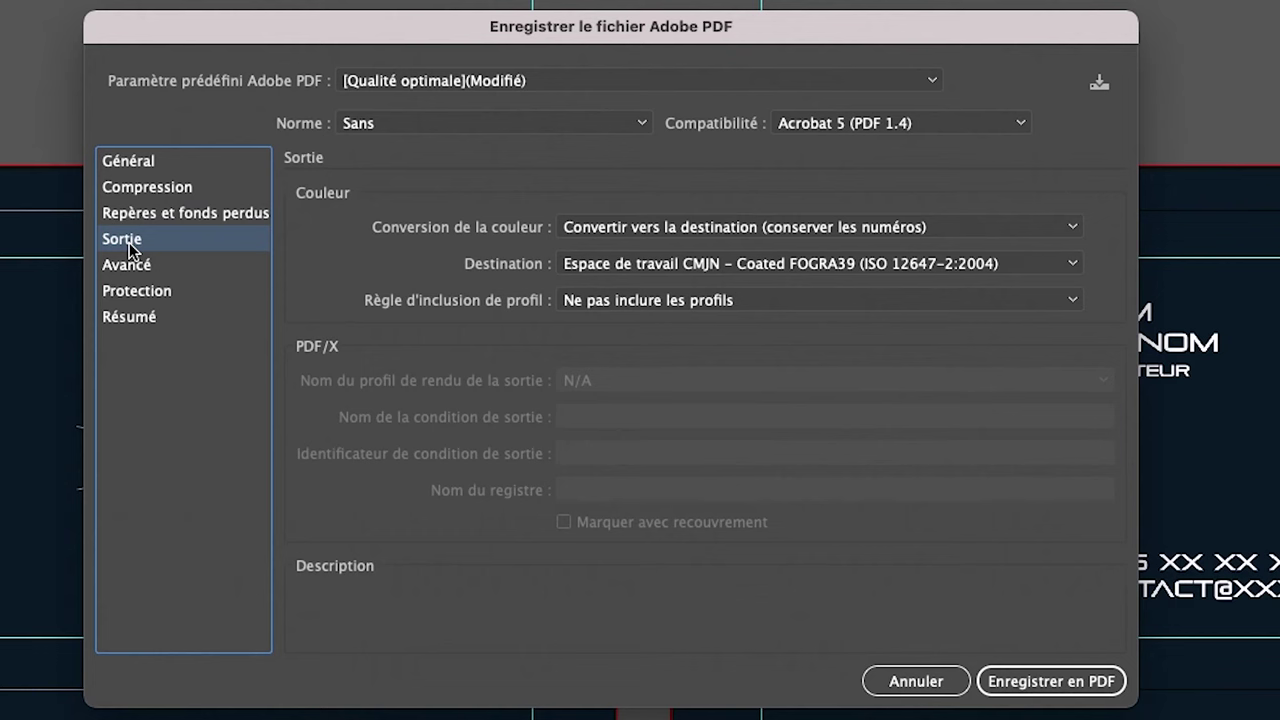
left_click(700, 264)
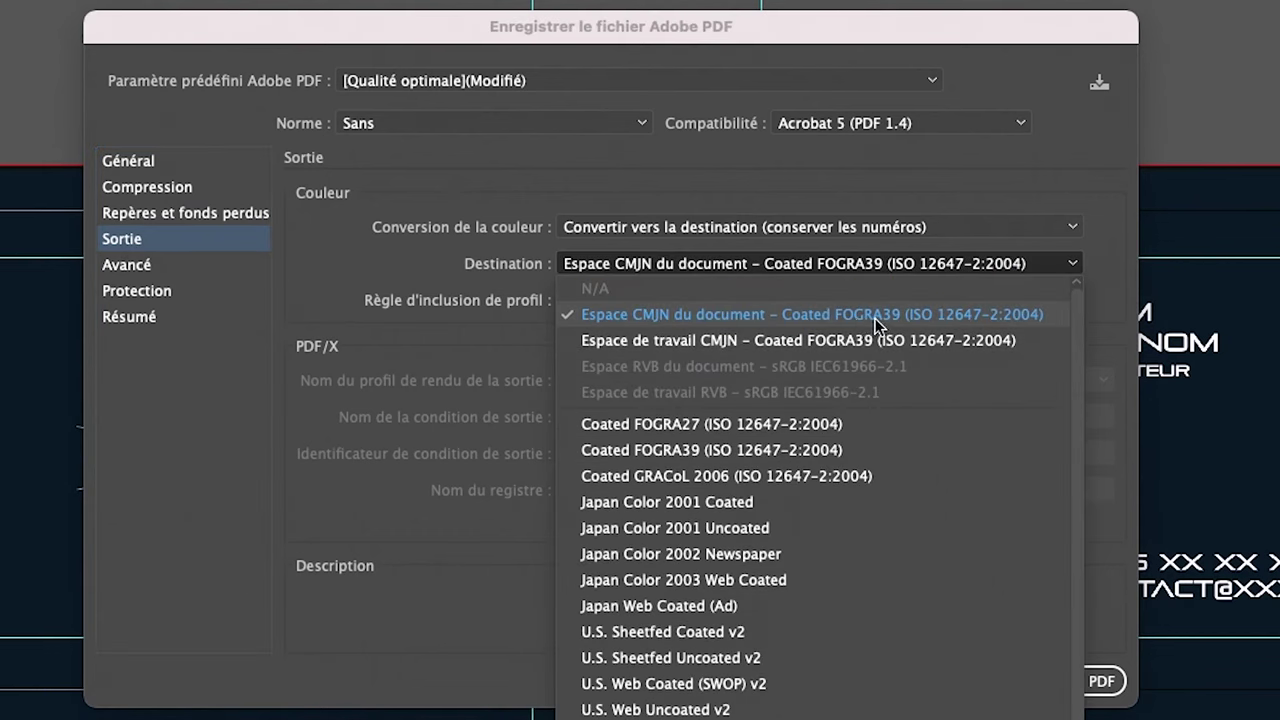
left_click(784, 316)
left_click(1043, 680)
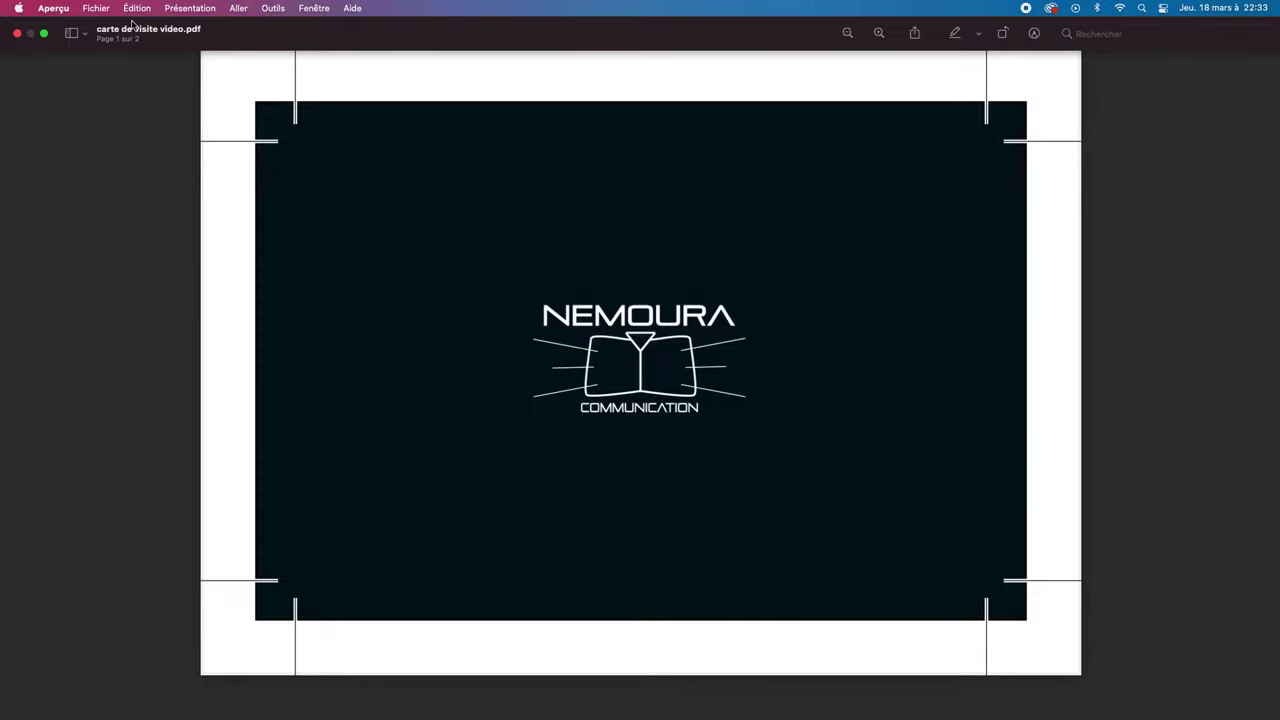
- Move to page 2 of the PDF to view the card back
key("Right")
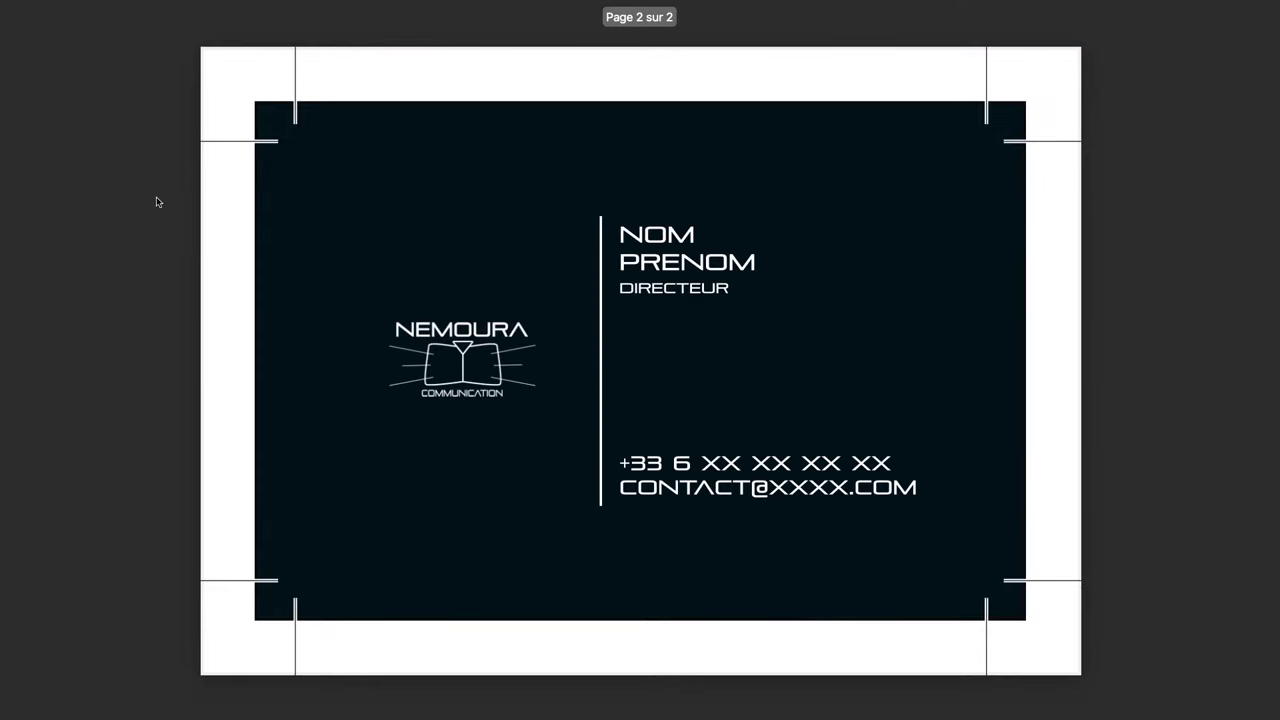